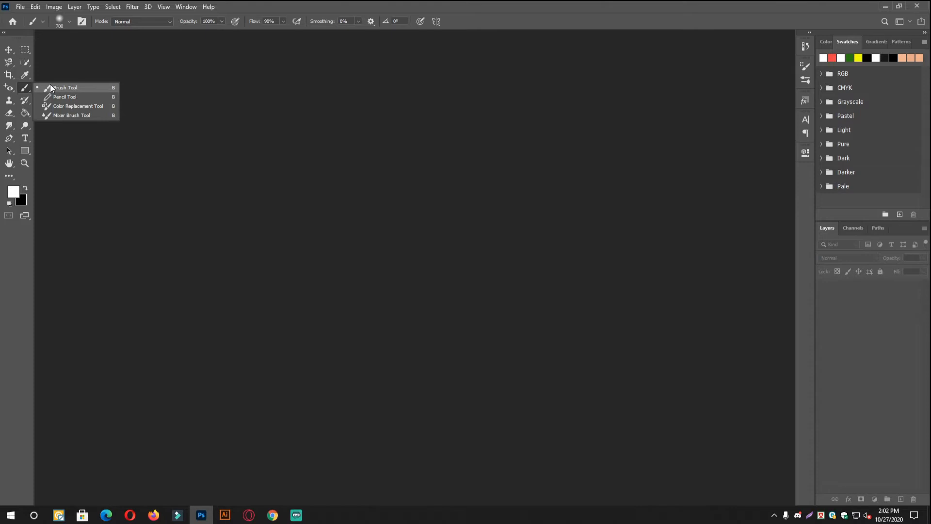
- Create a new 1200 x 1200 px RGB document at 300 pixels per centimeter with a white background
left_click(53, 87)
left_click(34, 7)
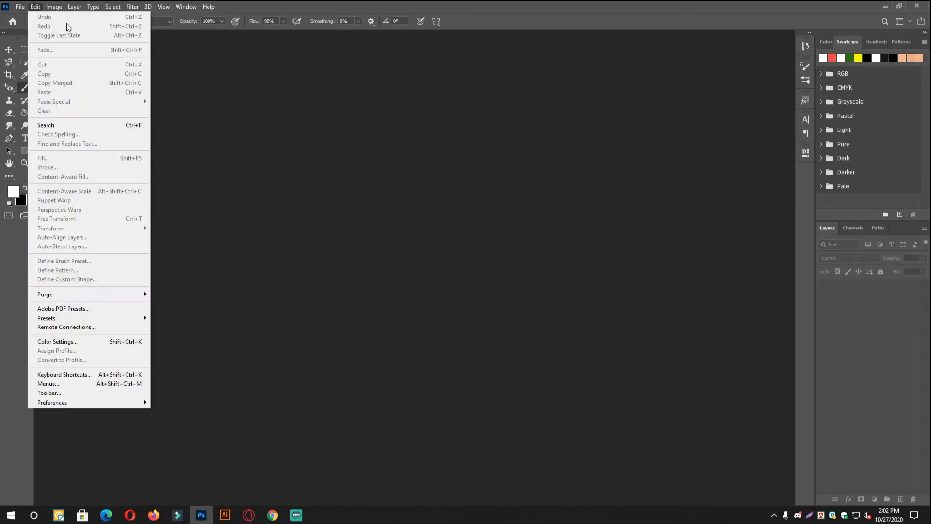
left_click(25, 16)
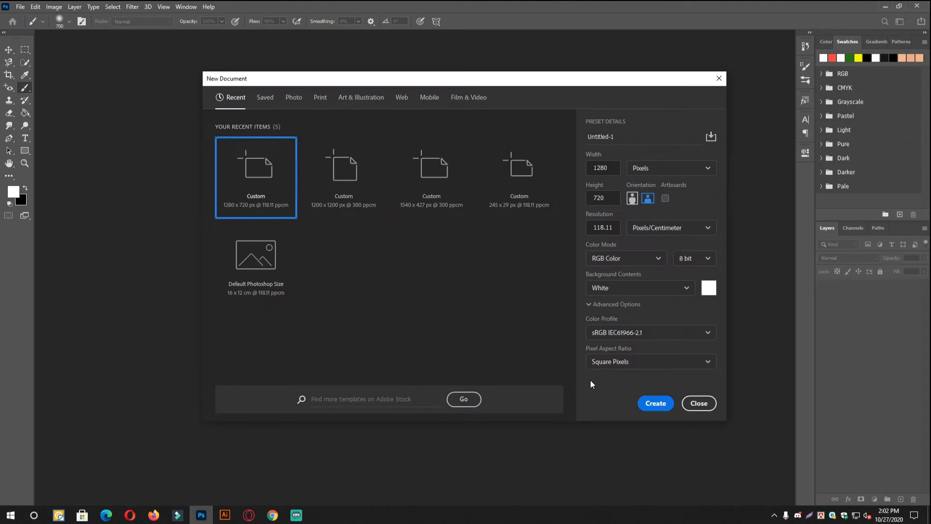
left_click(340, 168)
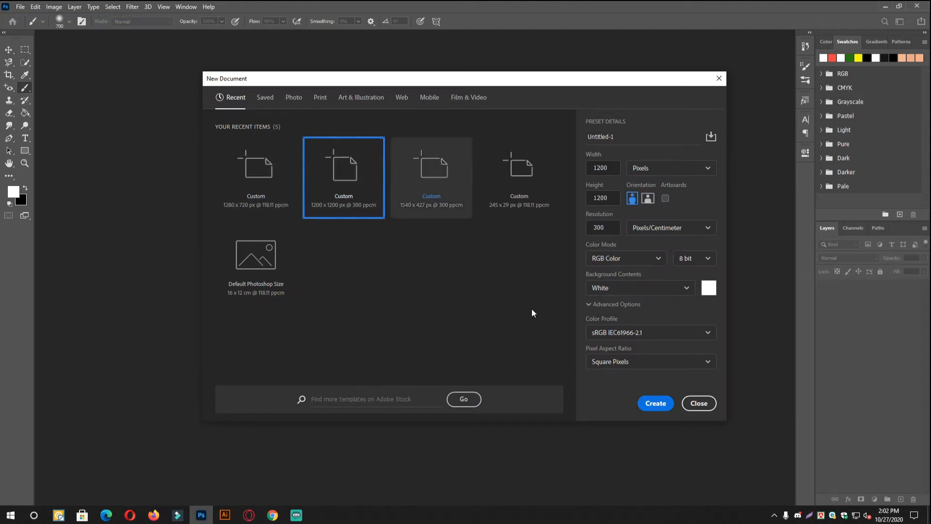
left_click(665, 405)
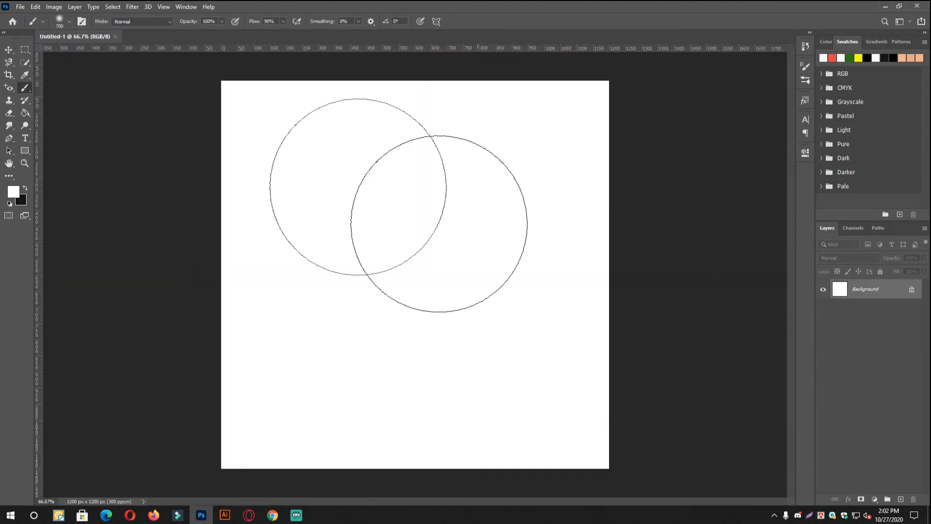
- Activate the Brush tool and reduce the brush size to 70 px
left_click(26, 75)
right_click(28, 85)
left_click(53, 87)
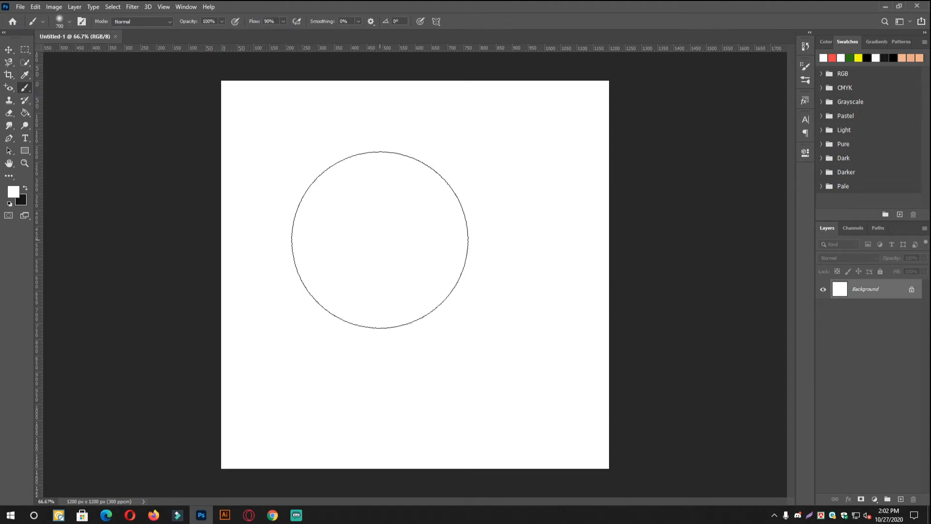
key("bracketleft")
key("bracketleft")
key("bracketleft")
key("bracketleft")
key("bracketright")
key("bracketright")
key("bracketright")
key("bracketleft")
key("bracketleft")
key("bracketleft")
key("bracketleft")
key("bracketright")
key("bracketleft")
key("bracketleft")
key("bracketleft")
key("bracketleft")
key("bracketleft")
key("bracketleft")
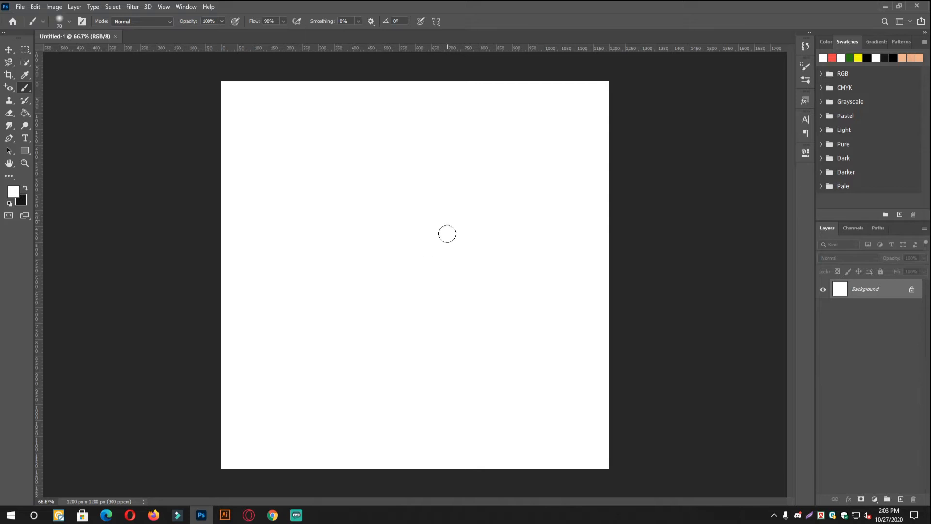
- Try the hard round brush preset with 100% hardness from the General Brushes
right_click(385, 239)
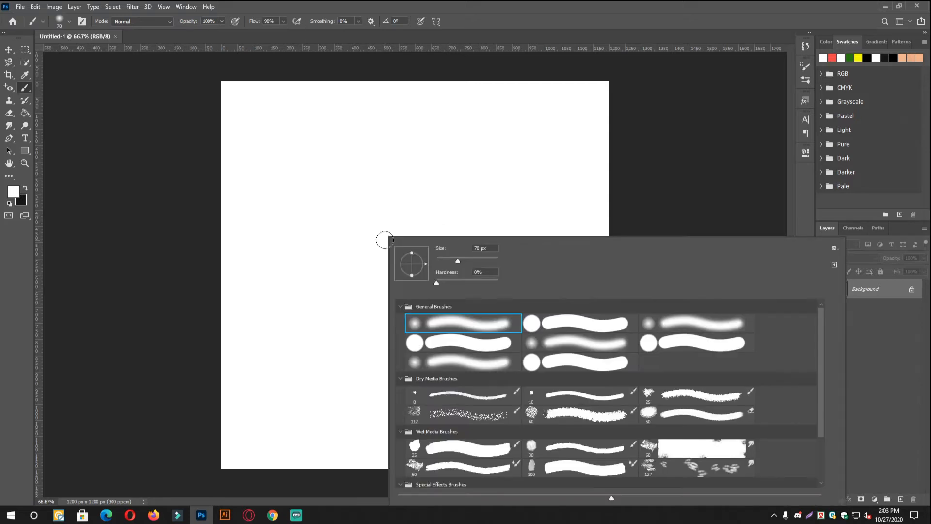
right_click(317, 127)
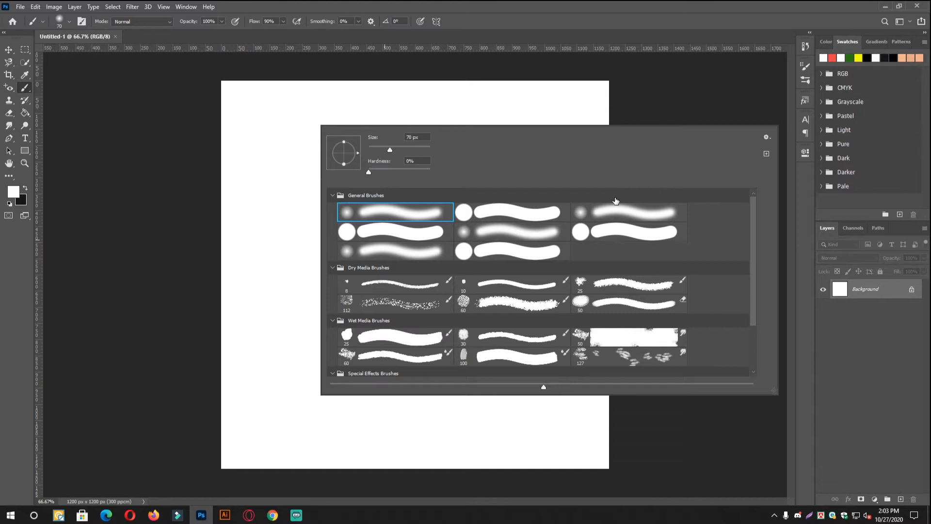
left_click(504, 214)
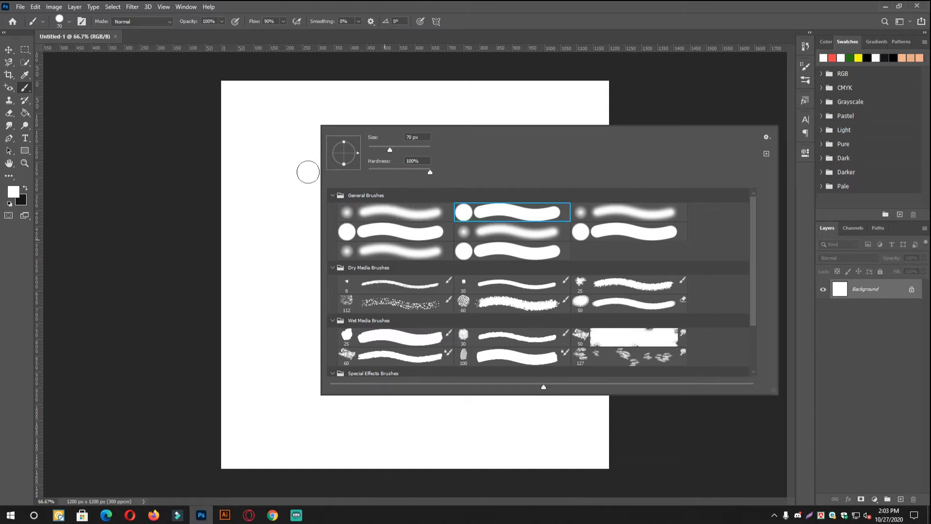
left_click(227, 203)
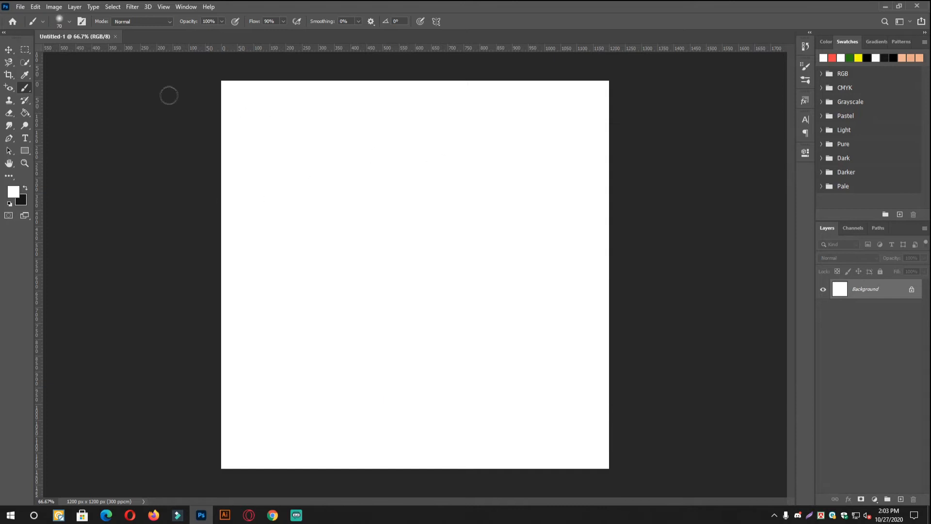
- Enable Transfer in the brush settings and set the opacity jitter control to Pen Pressure
left_click(81, 22)
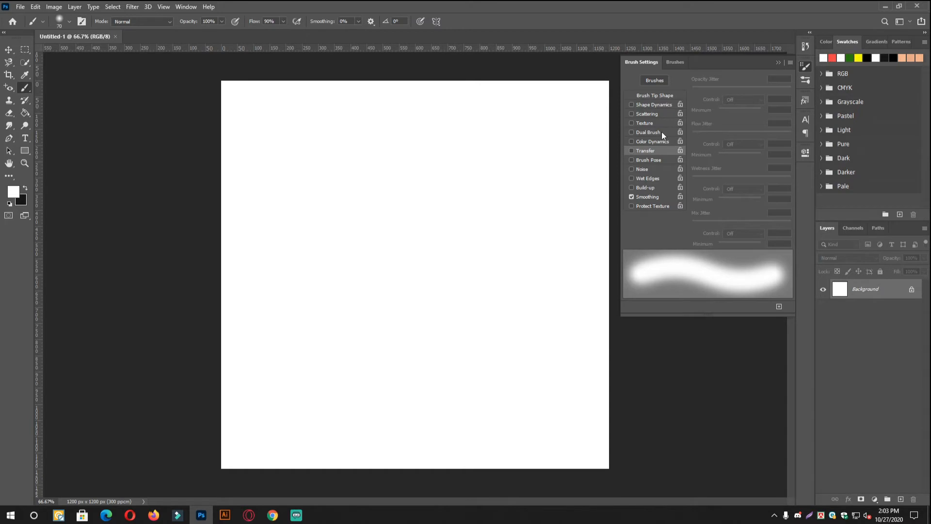
left_click(631, 151)
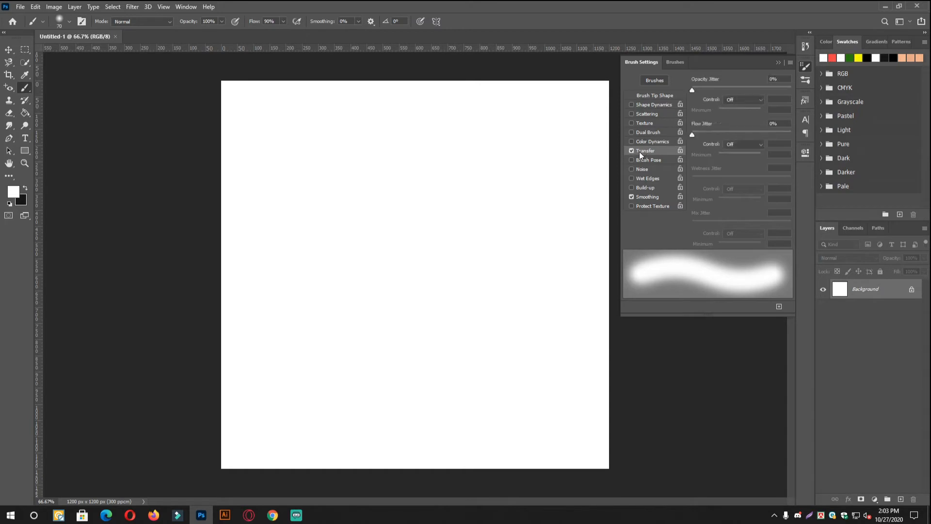
left_click(747, 99)
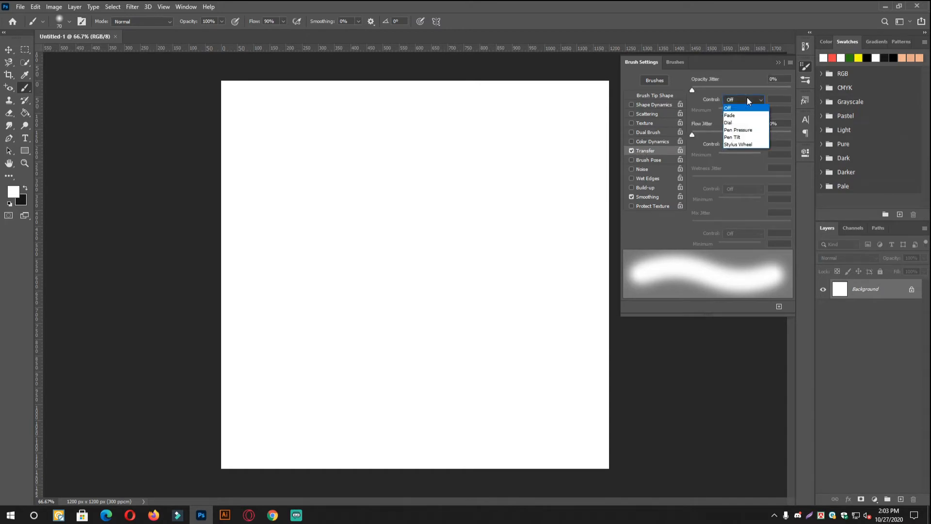
left_click(746, 130)
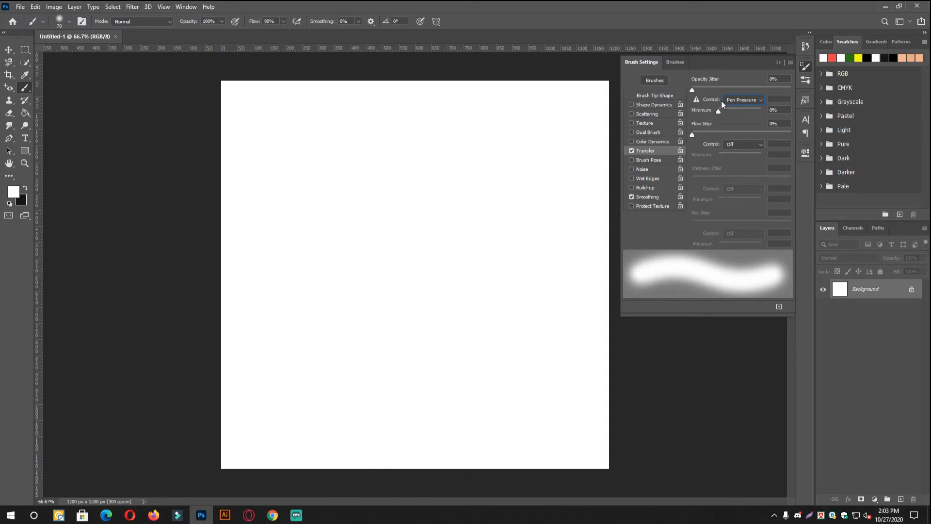
left_click(806, 66)
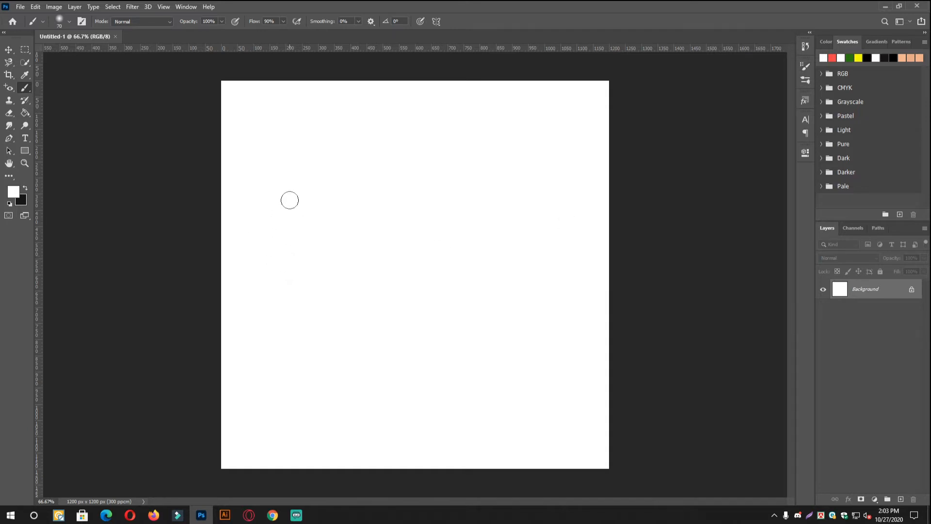
- Paint a long curved red test stroke across the upper part of the canvas and undo it
key("bracketleft")
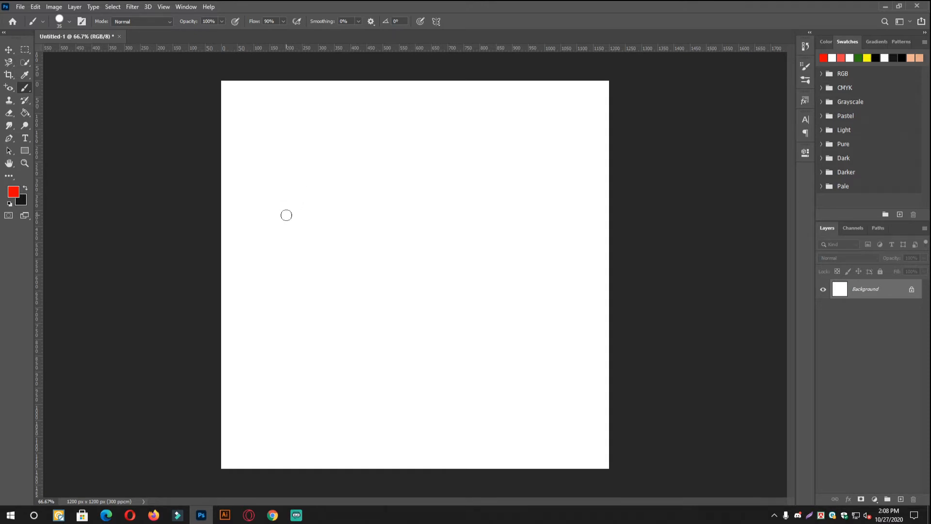
mouse_move(258, 235)
left_mouse_down()
mouse_move(511, 137)
mouse_move(642, 195)
left_mouse_up()
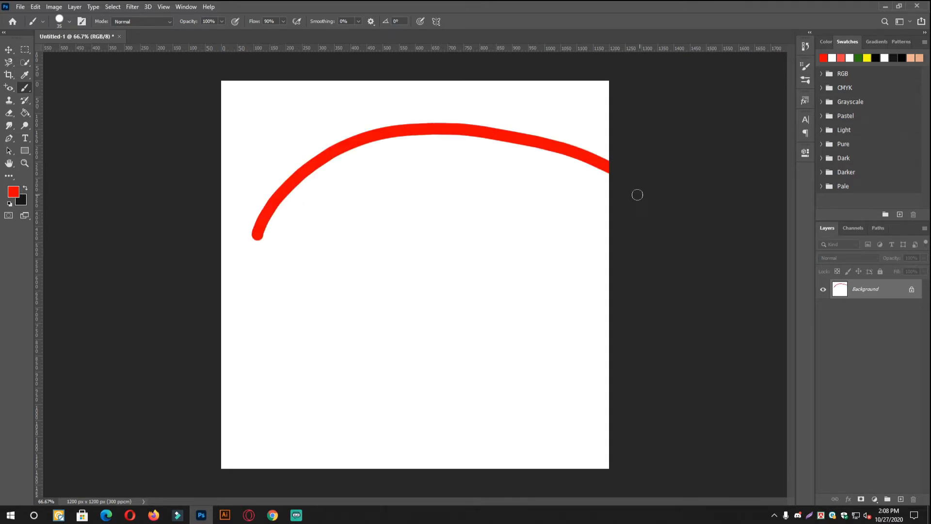
left_click(346, 166)
key("ctrl+z")
key("ctrl+z")
- Handwrite three Bengali letters in red across the upper canvas, with a small mark below the third letter
mouse_move(344, 160)
left_mouse_down()
mouse_move(282, 224)
mouse_move(348, 264)
mouse_move(353, 144)
left_mouse_up()
mouse_move(436, 142)
left_mouse_down()
mouse_move(406, 203)
mouse_move(447, 169)
left_mouse_up()
mouse_move(525, 132)
left_mouse_down()
mouse_move(480, 191)
mouse_move(524, 130)
left_mouse_up()
left_click_drag(504, 248, 497, 270)
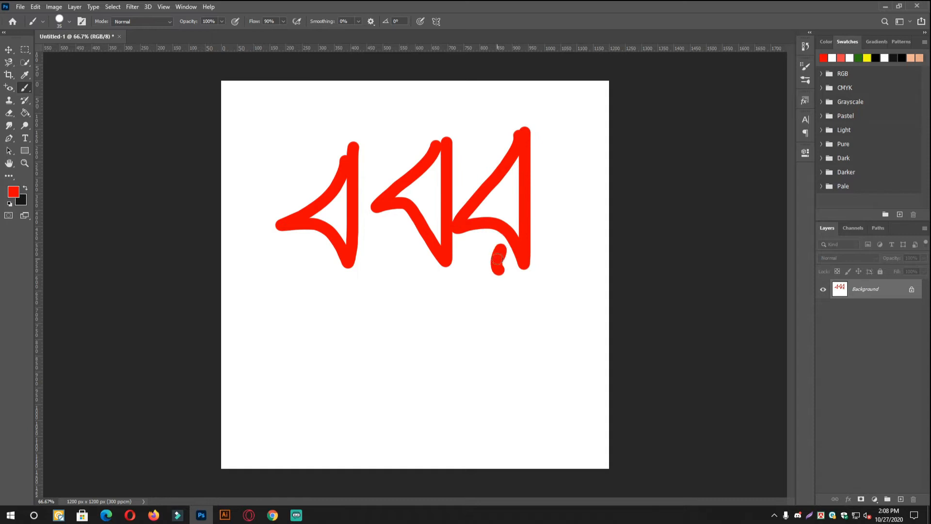
- Paint a rising headline joining the three letters and a slanted stroke above them, undoing the earlier attempts
mouse_move(452, 92)
left_mouse_down()
mouse_move(368, 160)
mouse_move(730, 144)
left_mouse_up()
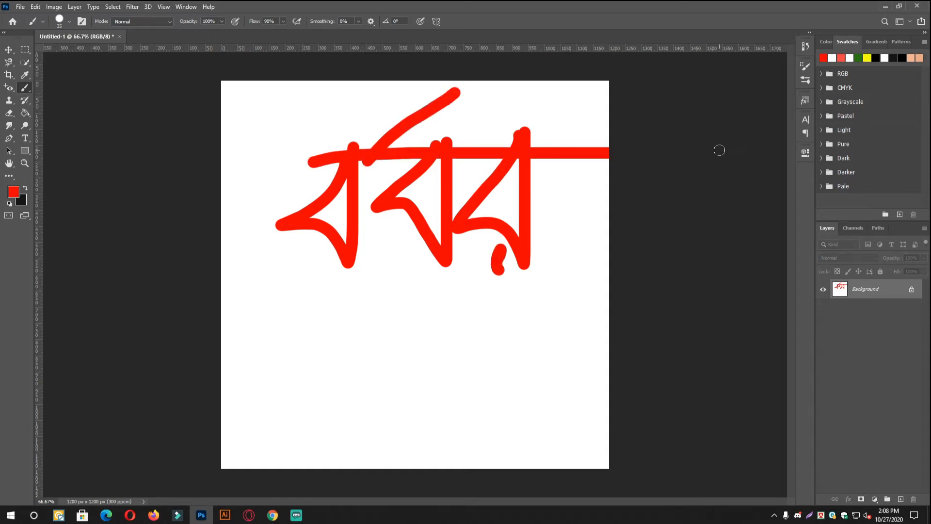
key("ctrl+z")
key("ctrl+z")
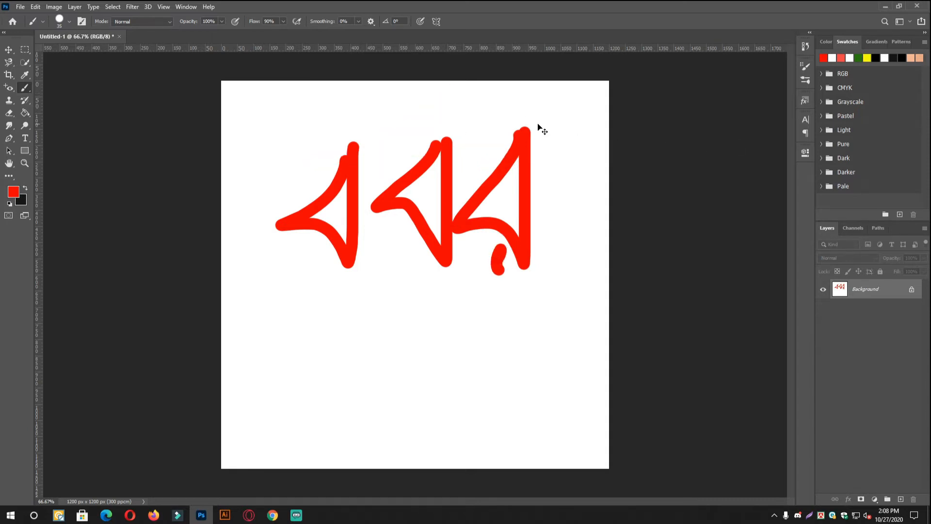
mouse_move(487, 78)
left_mouse_down()
mouse_move(353, 173)
mouse_move(634, 158)
left_mouse_up()
key("ctrl+z")
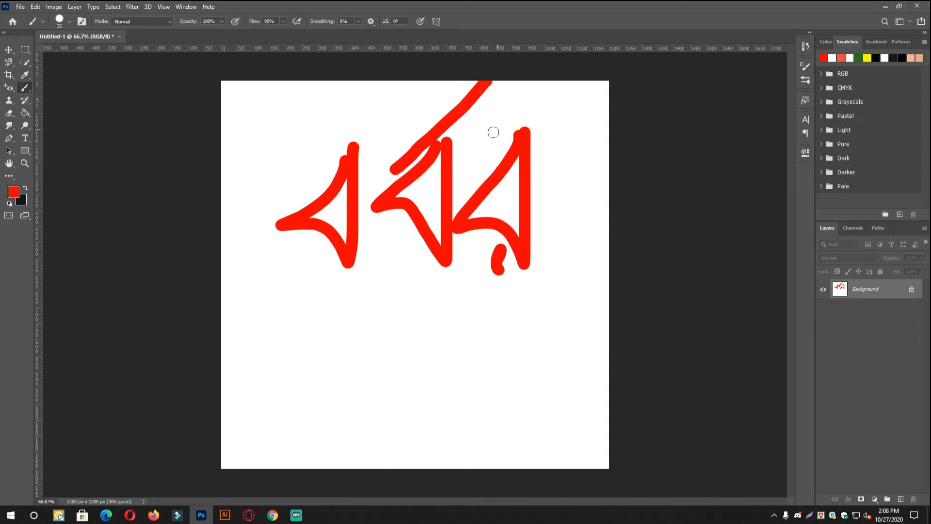
key("ctrl+z")
left_click_drag(296, 171, 534, 130)
left_click_drag(523, 82, 395, 160)
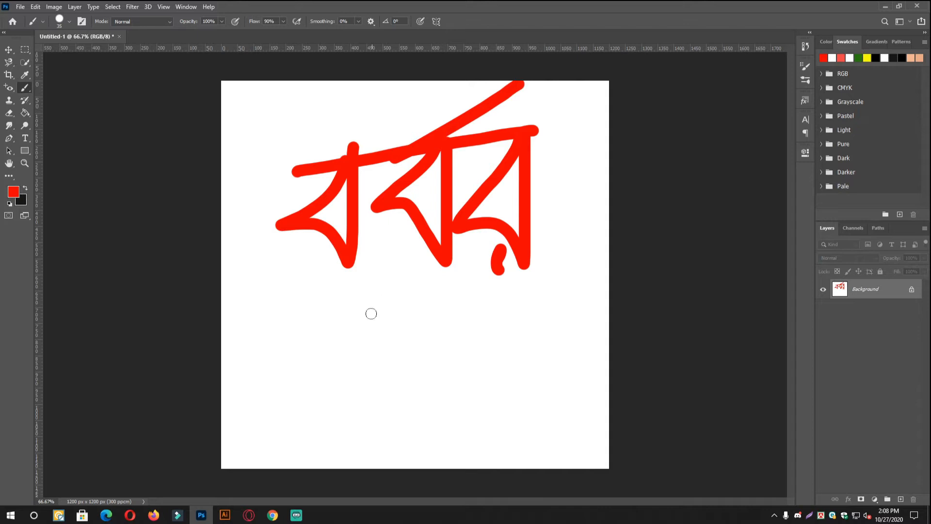
- Paint a wavy red line below the handwritten word and undo all strokes back to a blank canvas
left_click_drag(256, 358, 364, 334)
left_click_drag(420, 363, 475, 318)
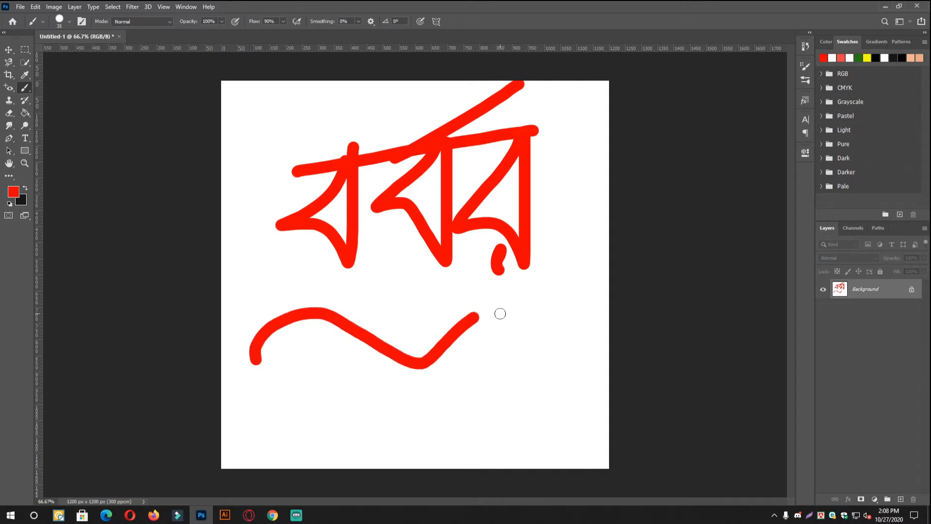
key("ctrl+z")
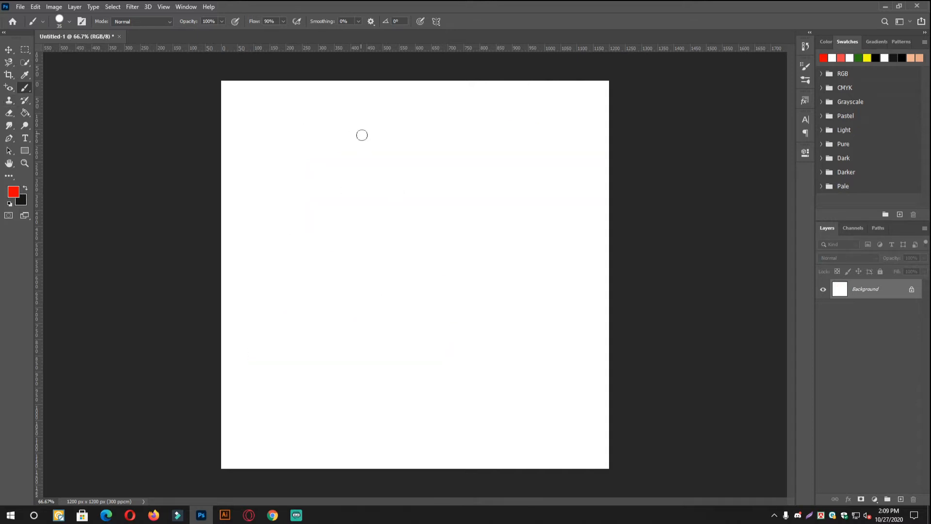
left_click(25, 10)
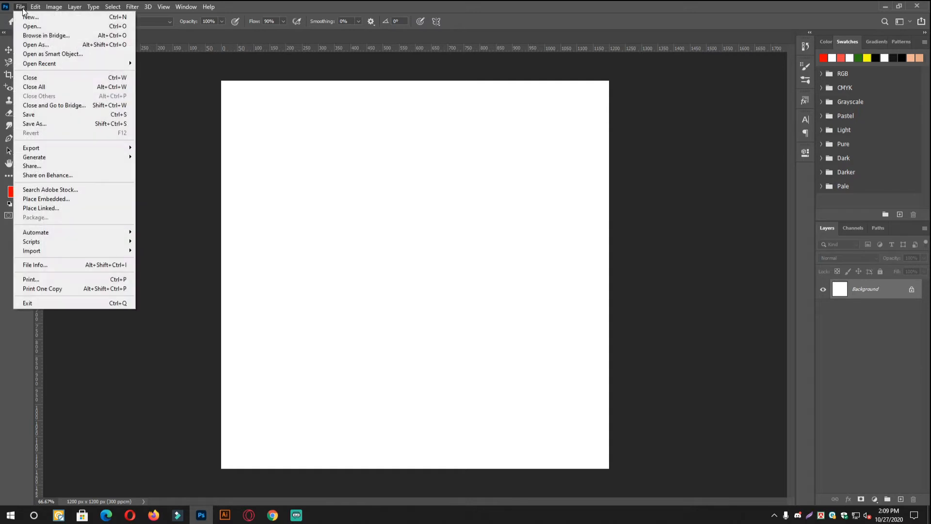
left_click(24, 17)
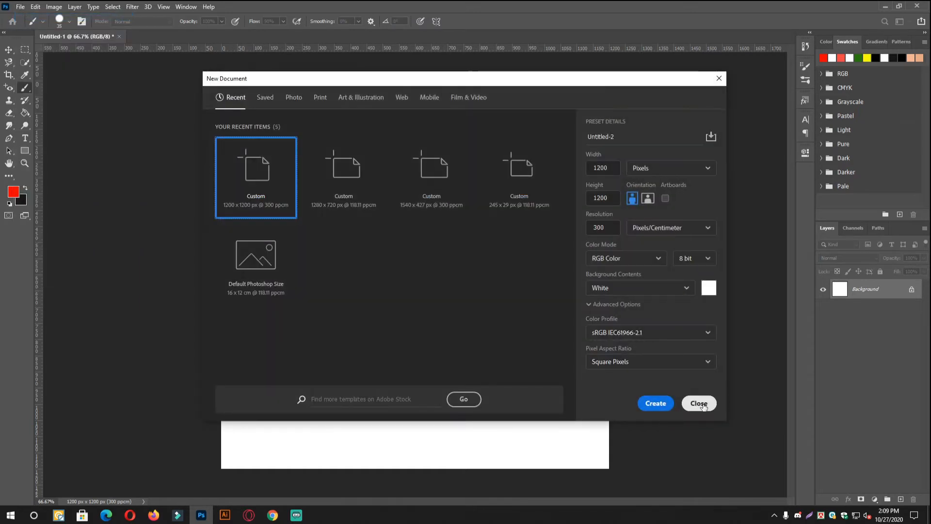
double_click(284, 170)
- Open the portrait photo intba-girl-in-red-1024x764.png
left_click(20, 7)
left_click(30, 26)
left_click(29, 84)
left_click(381, 85)
left_click(382, 263)
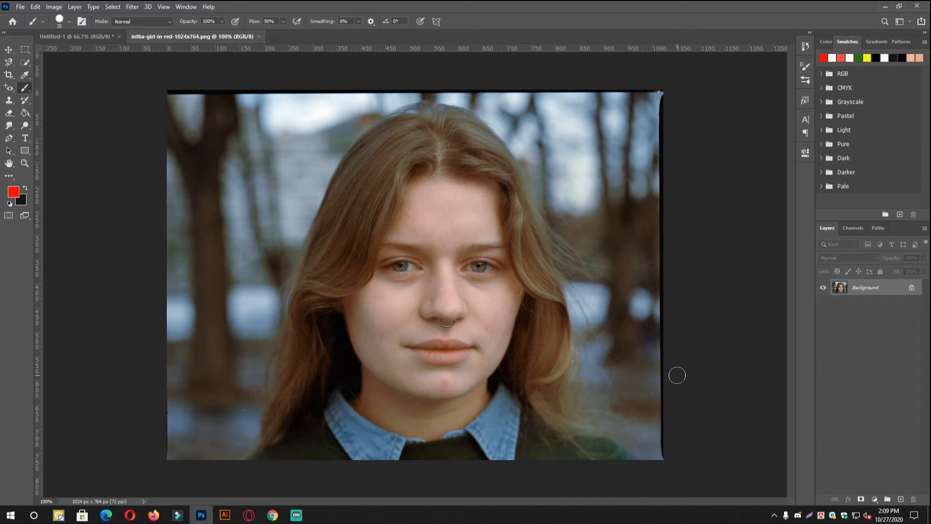
- Activate the Quick Selection tool and examine the loose hair edges around the portrait up close
left_click(29, 65)
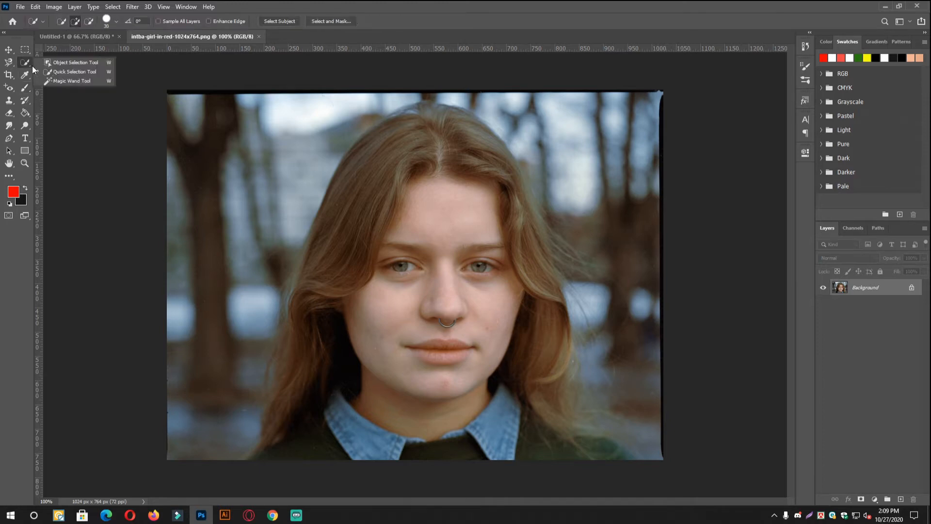
left_click(69, 71)
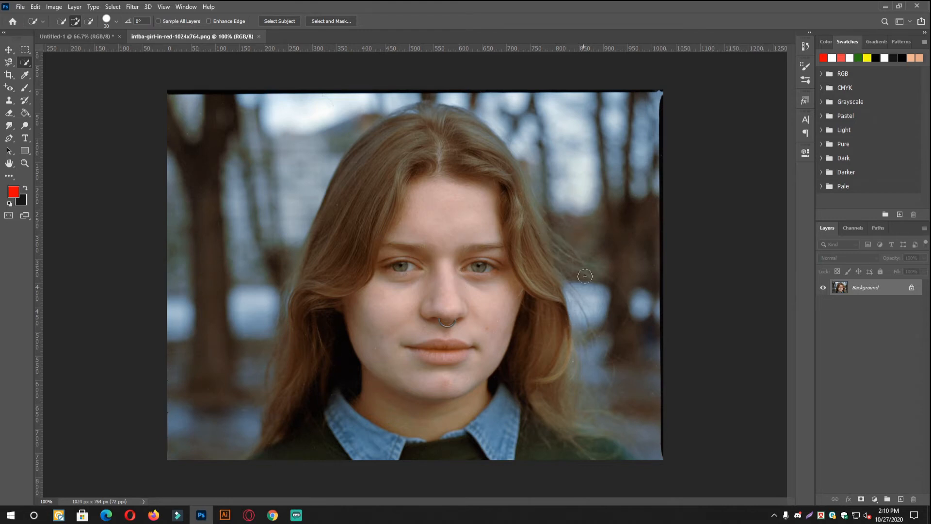
scroll(565, 262, "up", 3)
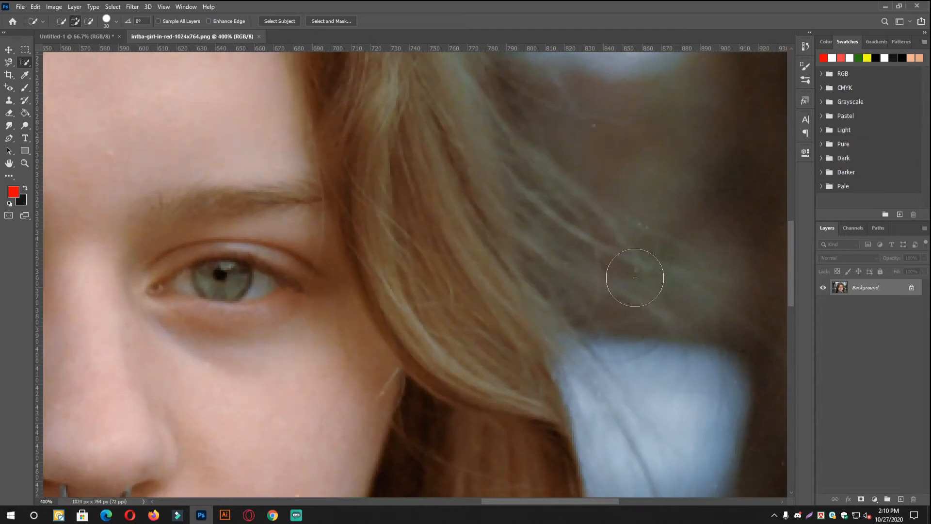
scroll(660, 314, "down", 2)
left_click_drag(659, 314, 532, 199)
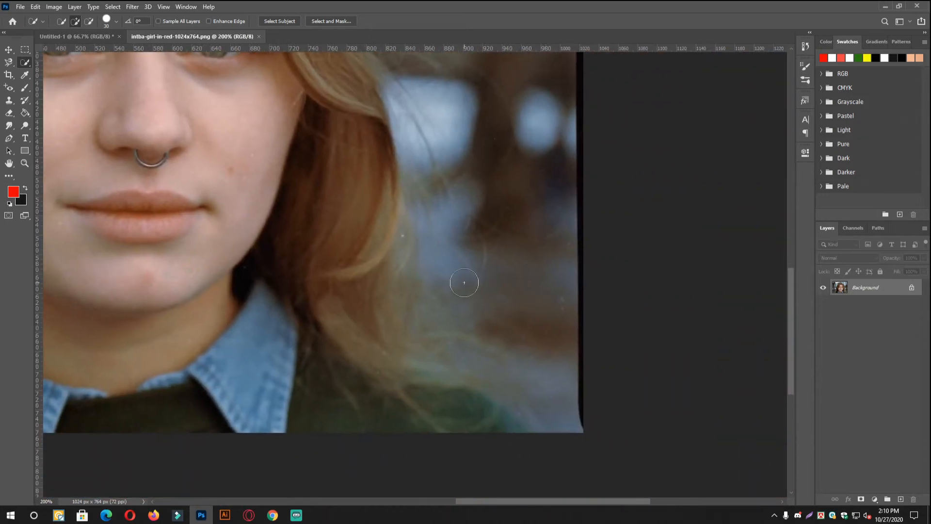
scroll(431, 304, "down", 1)
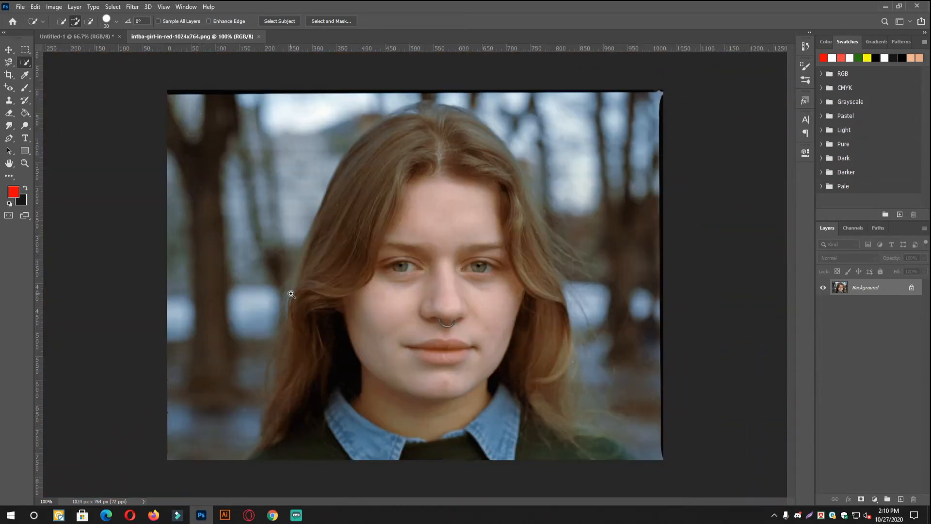
scroll(290, 293, "up", 1)
scroll(293, 299, "down", 1)
- Quick-select the woman's face, hair and upper body with the Quick Selection tool
right_click(31, 62)
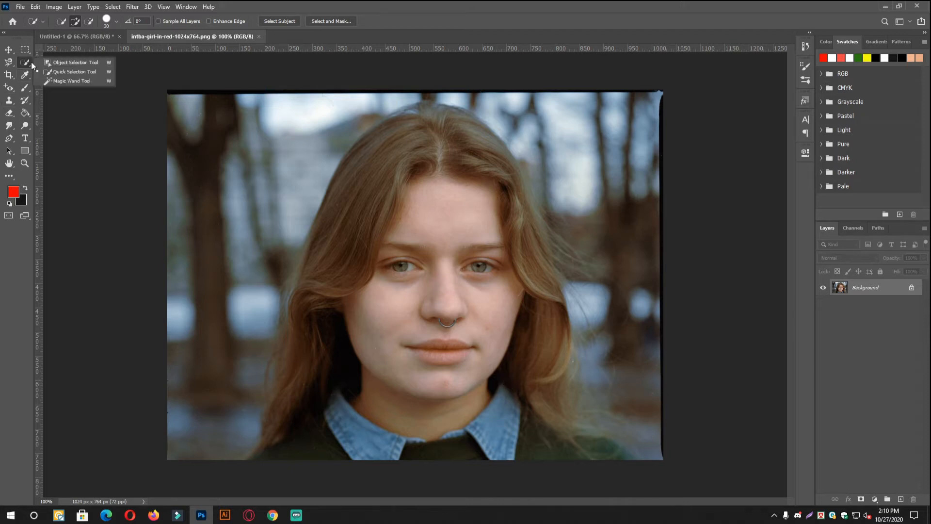
left_click(73, 71)
left_click_drag(433, 189, 430, 204)
mouse_move(423, 241)
left_mouse_down()
mouse_move(423, 413)
mouse_move(229, 484)
mouse_move(371, 201)
mouse_move(348, 185)
mouse_move(336, 115)
left_mouse_up()
scroll(298, 428, "up", 1)
key("space")
left_click_drag(436, 153, 401, 411)
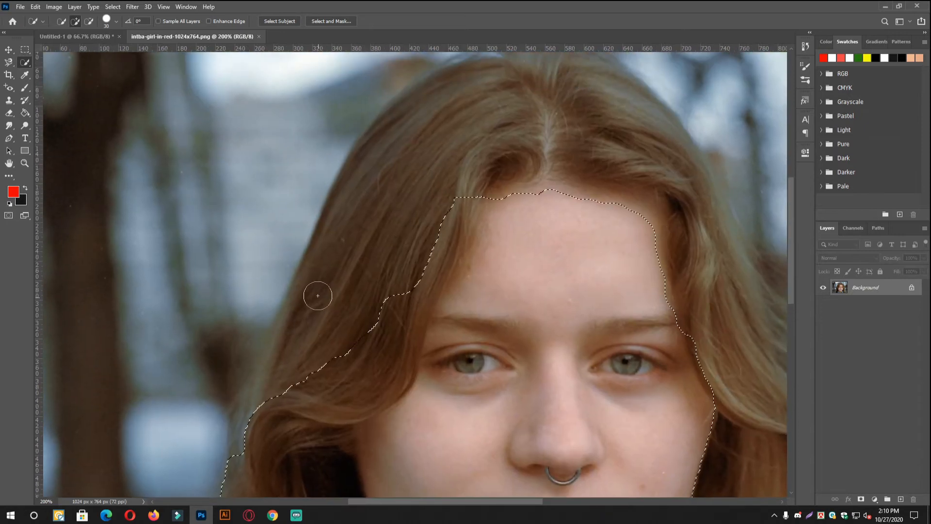
scroll(320, 296, "down", 1)
key("ctrl+a")
mouse_move(657, 419)
left_mouse_down()
mouse_move(639, 387)
mouse_move(316, 95)
mouse_move(194, 477)
left_mouse_up()
- Extend the selection along the outer edges of the woman's hair and down to her shoulders
scroll(260, 309, "up", 1)
left_click_drag(293, 356, 287, 426)
key("space")
left_click_drag(499, 119, 405, 368)
left_click_drag(440, 170, 444, 129)
key("space")
mouse_move(698, 419)
left_mouse_down()
mouse_move(395, 273)
mouse_move(325, 173)
left_mouse_up()
key("space")
key("space")
left_click_drag(431, 378, 373, 160)
mouse_move(412, 194)
left_mouse_down()
mouse_move(451, 314)
mouse_move(403, 371)
left_mouse_up()
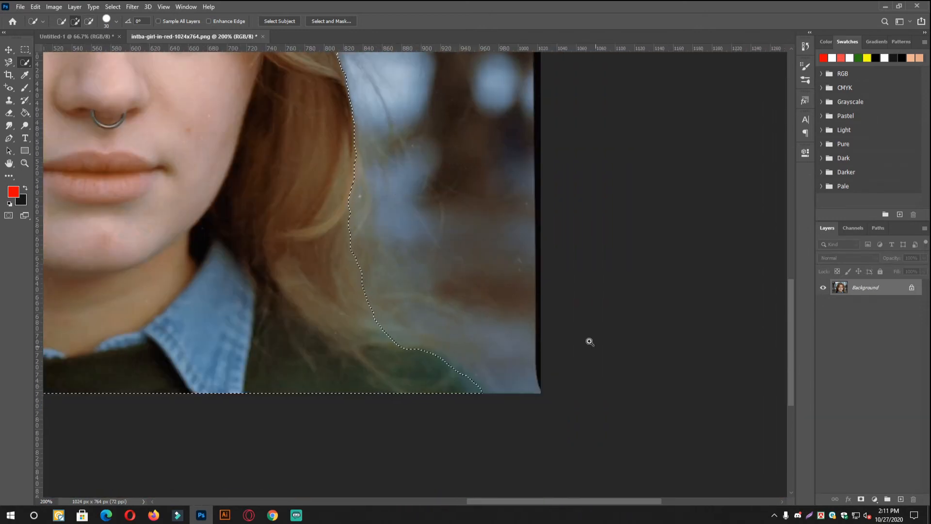
- Unlock the Background layer and open the woman's selection in Select and Mask
scroll(593, 366, "down", 1)
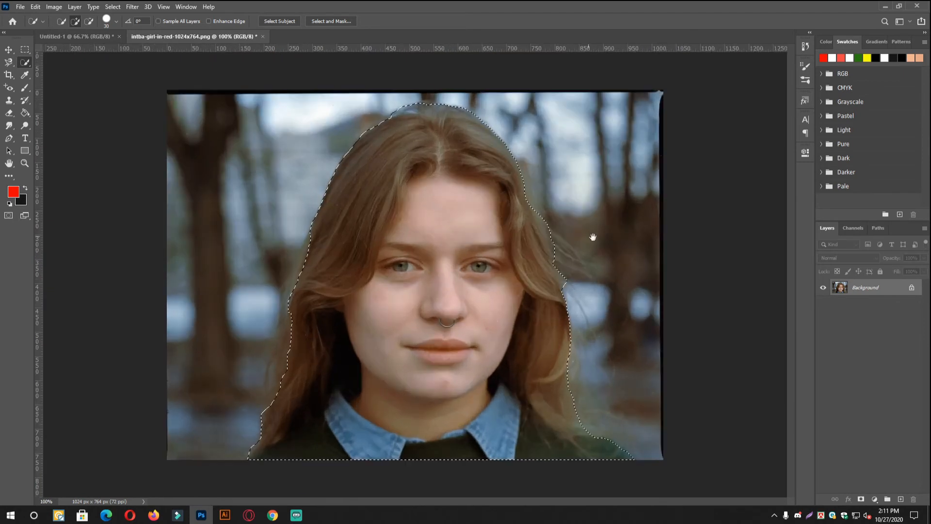
left_click(912, 287)
scroll(547, 274, "down", 1)
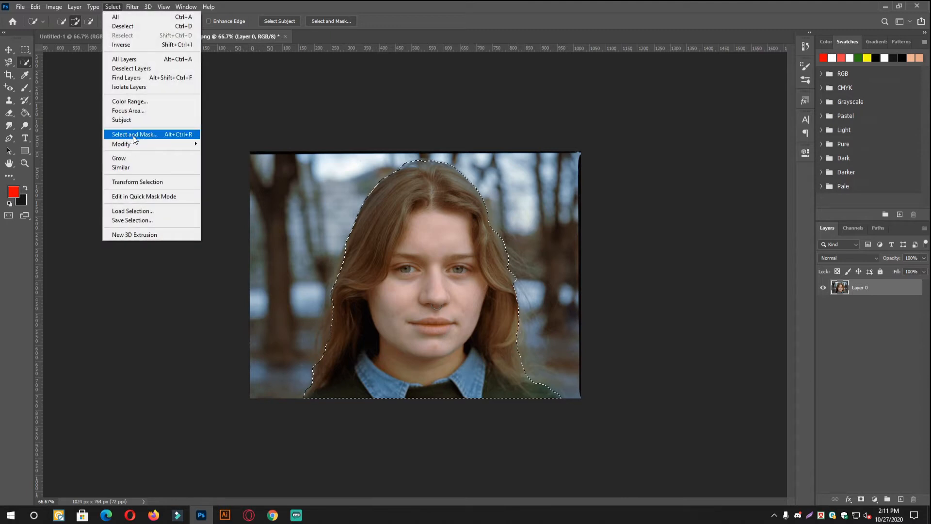
left_click(131, 136)
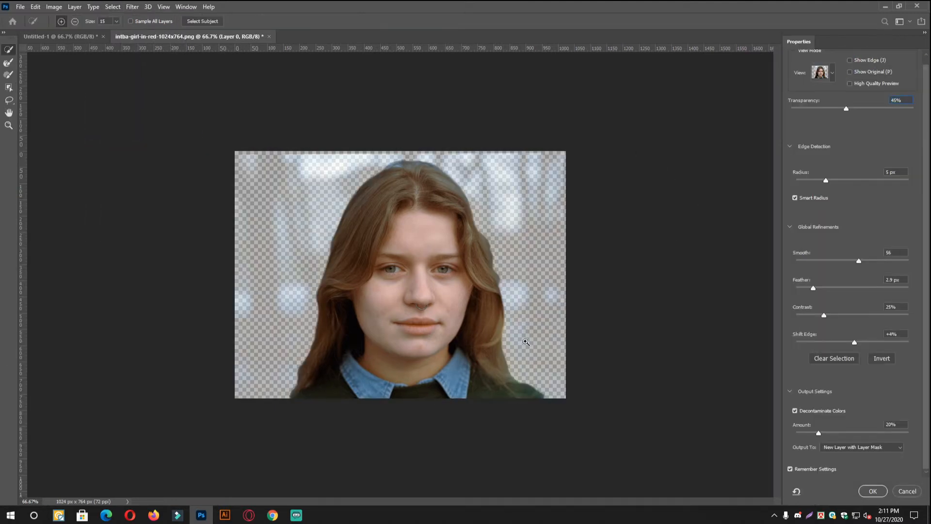
- Set the global refinements to Smooth 69 and Feather 3.4 px, checking against the hair and shoulder edge
left_click(526, 342, "ctrl")
left_click(552, 400, "ctrl")
left_click_drag(631, 391, 537, 273)
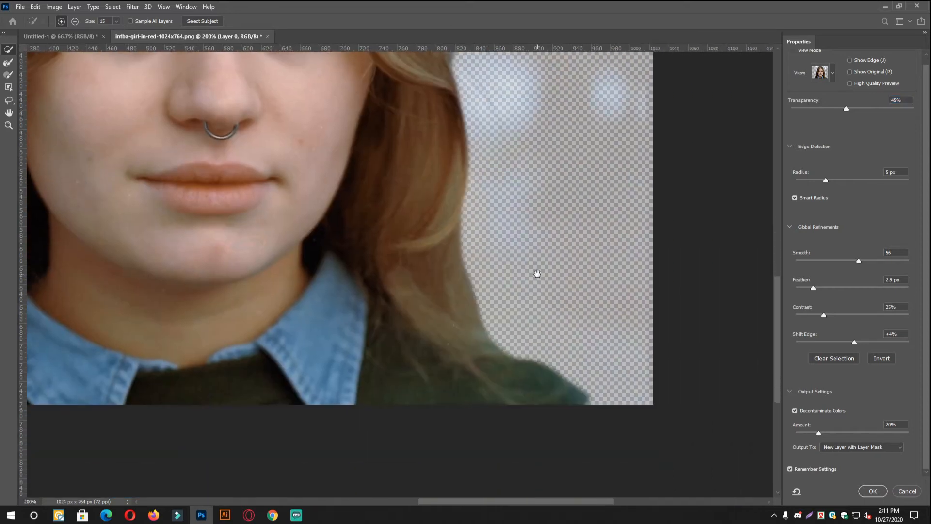
scroll(560, 318, "down", 1)
scroll(588, 391, "up", 1)
left_click_drag(636, 373, 609, 286)
scroll(608, 286, "down", 1)
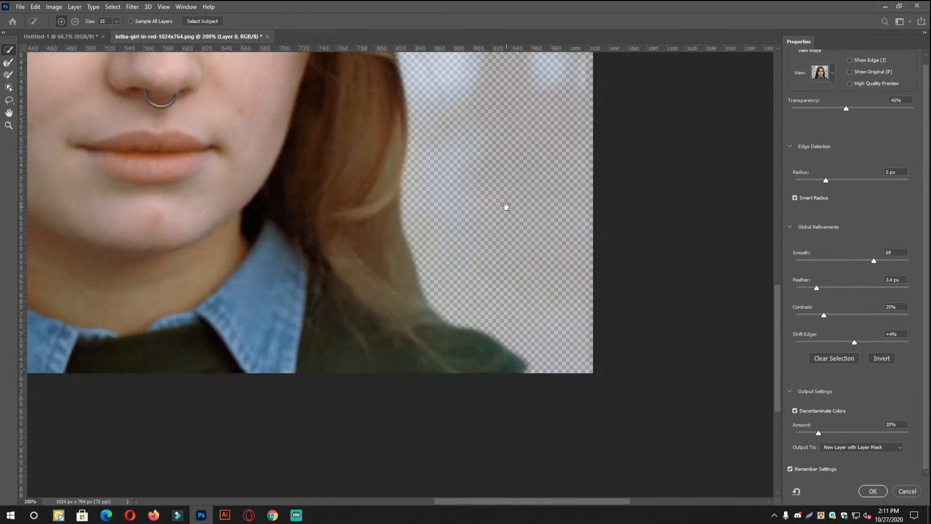
- Try to add the area beside the woman's shoulder to the selection, and undo that brush stroke
left_click_drag(433, 289, 567, 382)
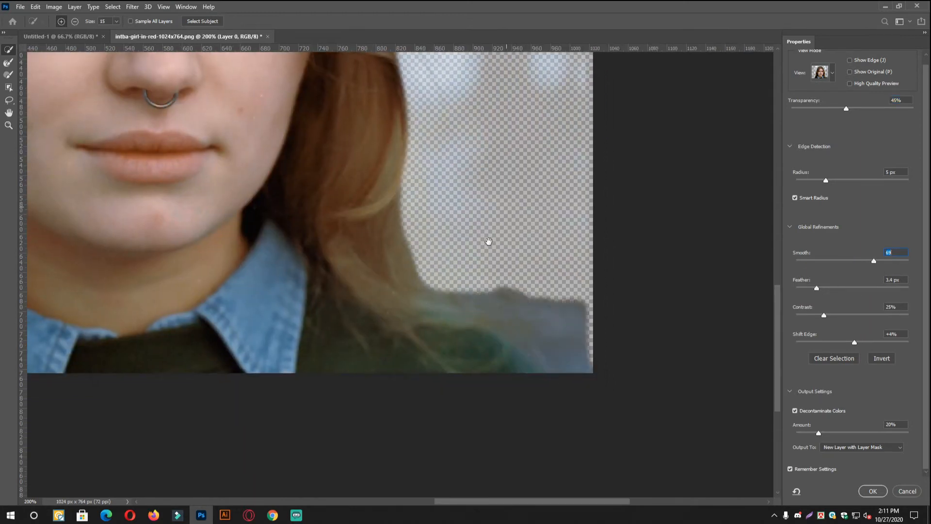
left_click_drag(488, 242, 487, 292)
key("ctrl+z")
- Reduce the selection brush to size 8 and brush along the outer edge of the woman's wavy hair beside her cheek
left_click_drag(369, 168, 403, 347)
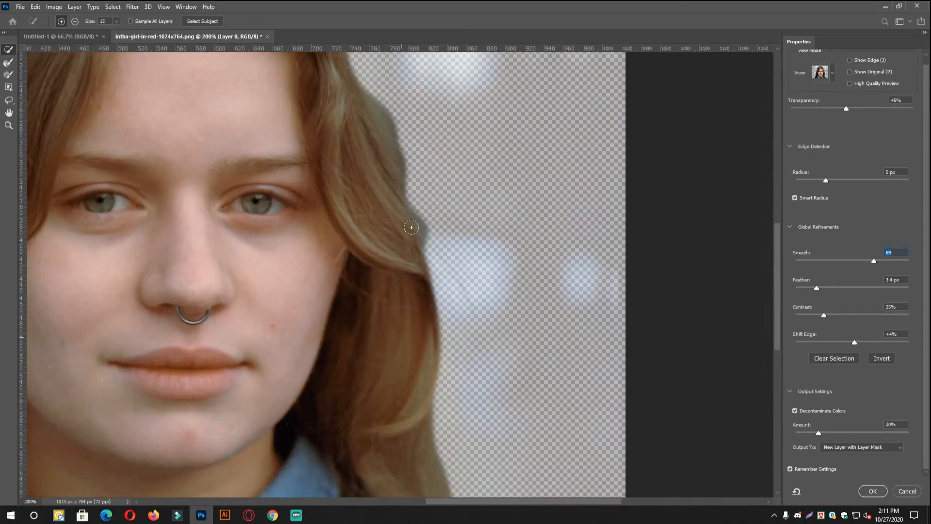
key("bracketleft")
key("bracketleft")
left_click_drag(460, 262, 443, 366)
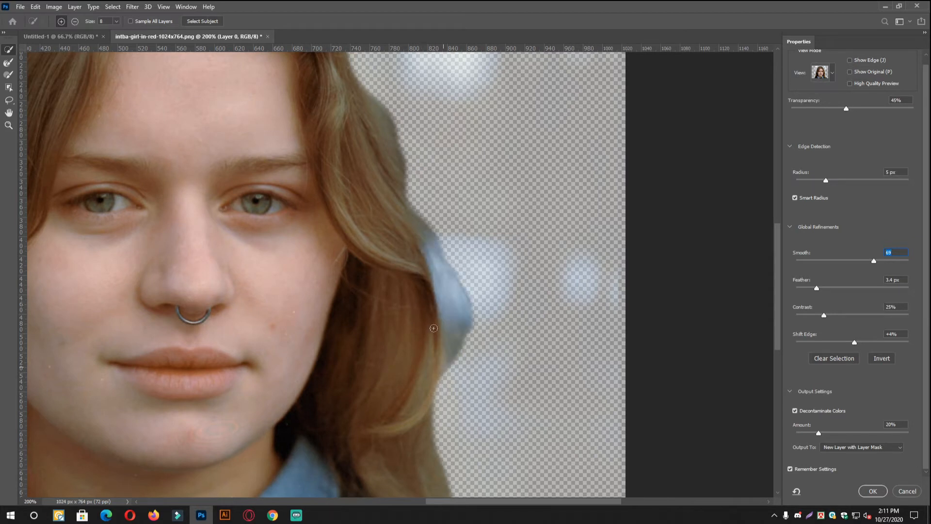
scroll(422, 329, "up", 5)
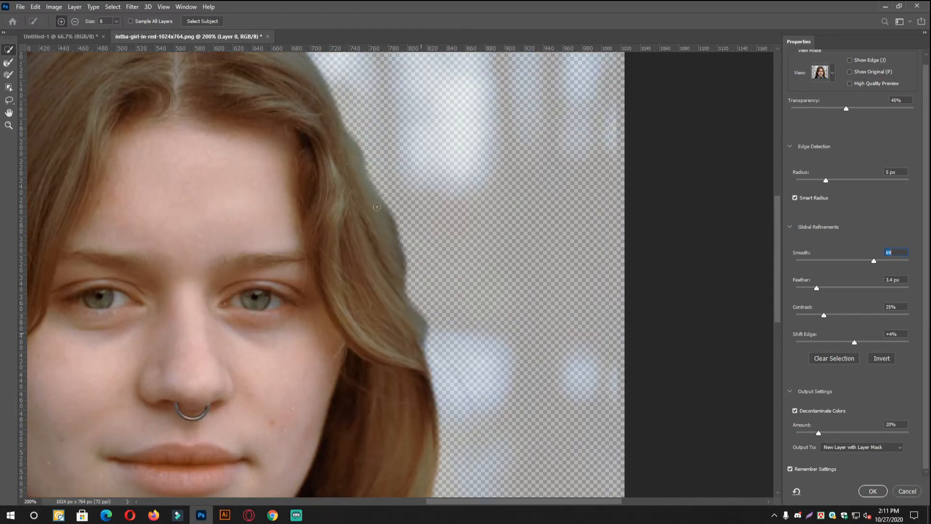
mouse_move(439, 401)
left_mouse_down()
mouse_move(432, 261)
mouse_move(449, 412)
mouse_move(444, 395)
left_mouse_up()
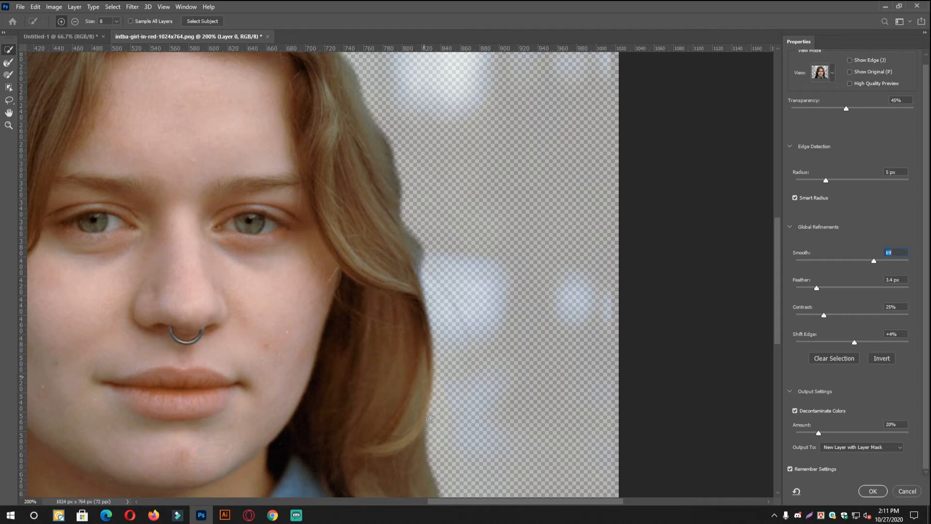
left_click_drag(427, 274, 435, 398)
- Check the cutout, raise Smooth slightly and output the result to a new layer with a layer mask
key("space")
left_click(445, 194)
left_click(275, 183, "alt")
key("space")
key("space")
key("ctrl+plus")
key("ctrl+plus")
key("ctrl+minus")
key("space")
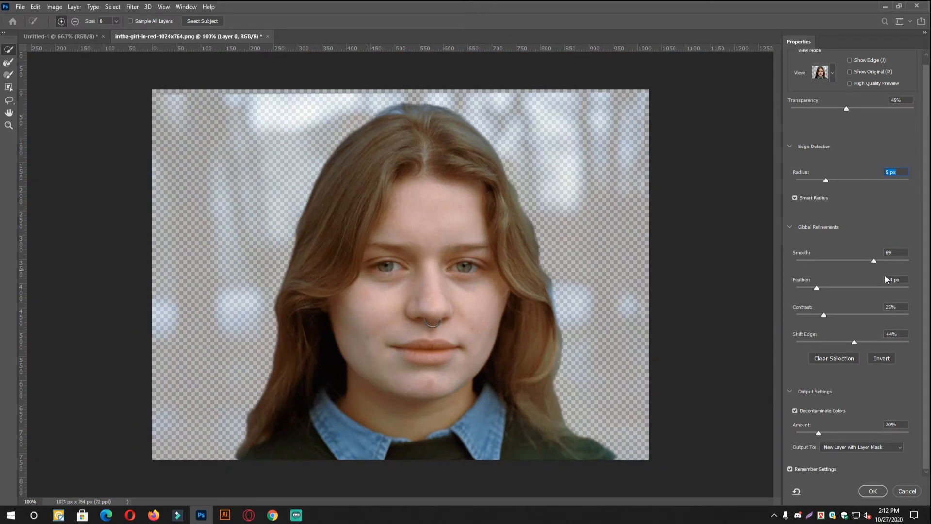
left_click_drag(875, 262, 878, 262)
left_click(879, 490)
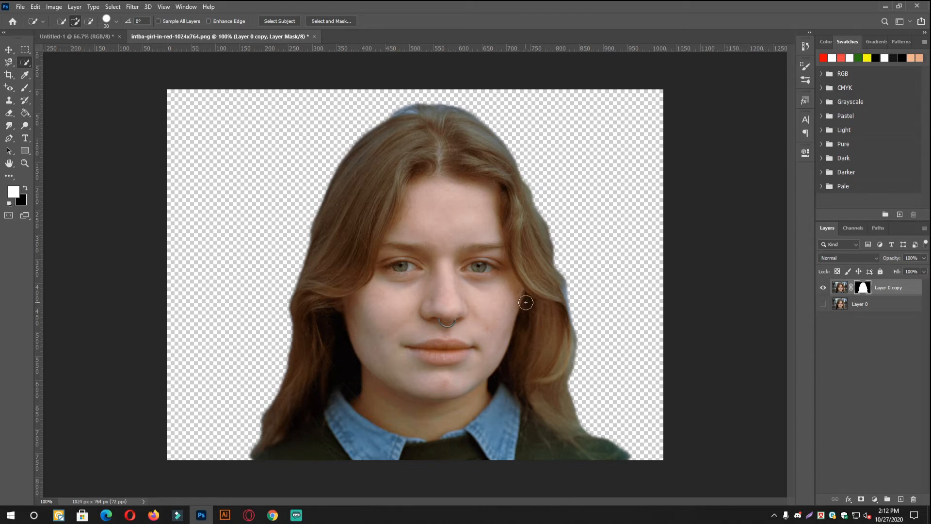
- Examine the masked hair edges around the woman's head up close
left_click(553, 291, "ctrl")
left_click_drag(545, 286, 447, 211)
left_click_drag(448, 154, 494, 412)
left_click_drag(258, 137, 292, 146)
key("ctrl+1")
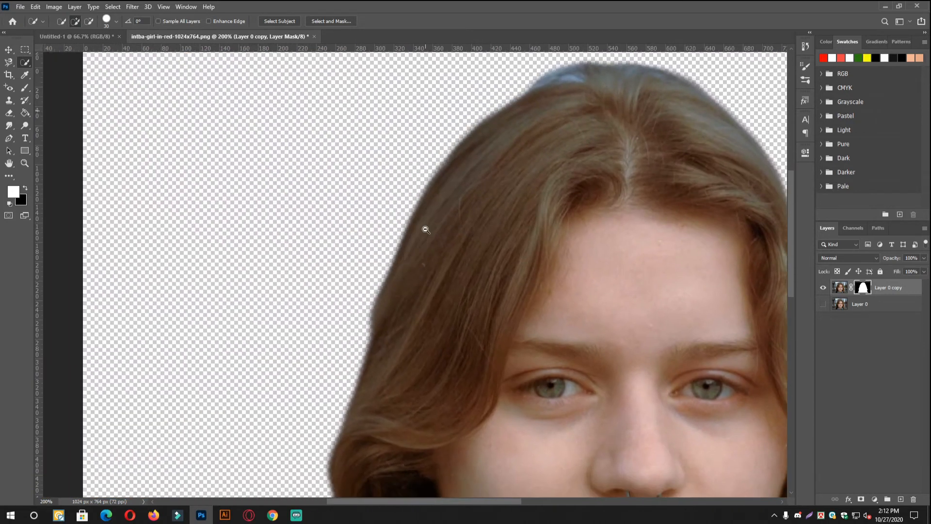
- Compare the cutout with the original by toggling the visibility of Layer 0 and Layer 0 copy
left_click(822, 305)
left_click(821, 305)
left_click(822, 305)
left_click(823, 305)
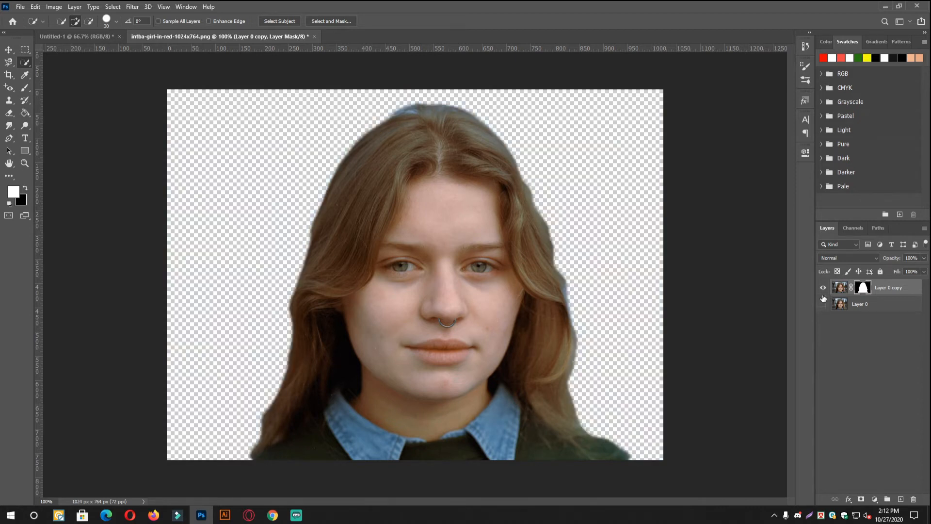
left_click(824, 289)
left_click(823, 289)
key("ctrl+minus")
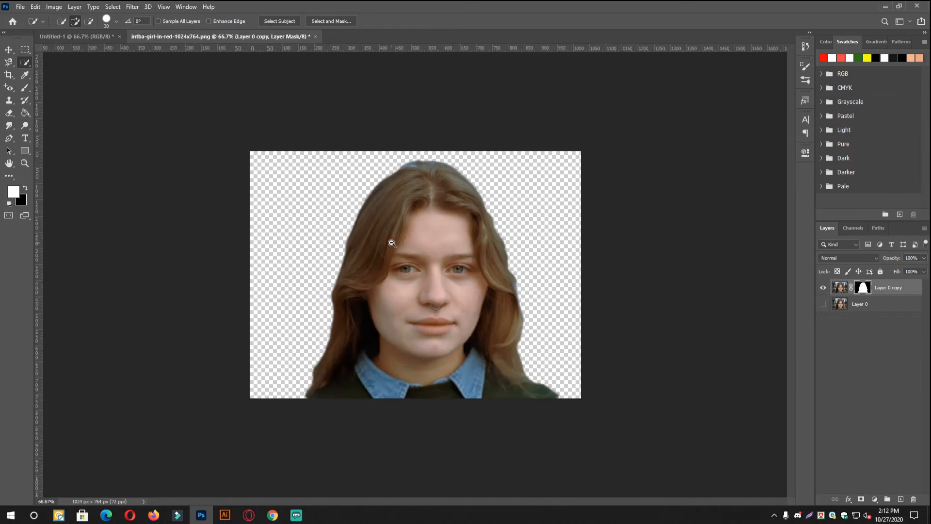
left_click(476, 243, "ctrl")
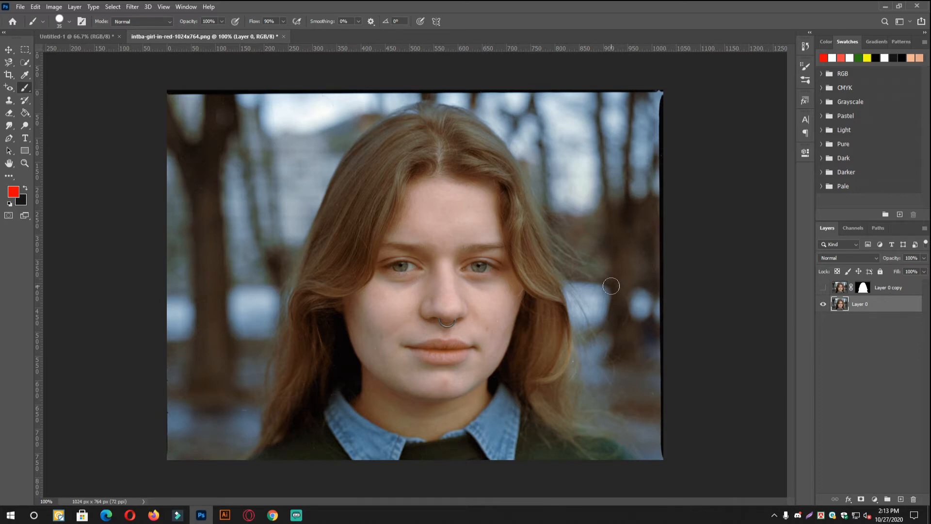
- Add a blank layer above Layer 0 and set the foreground color to white
key("ctrl+plus")
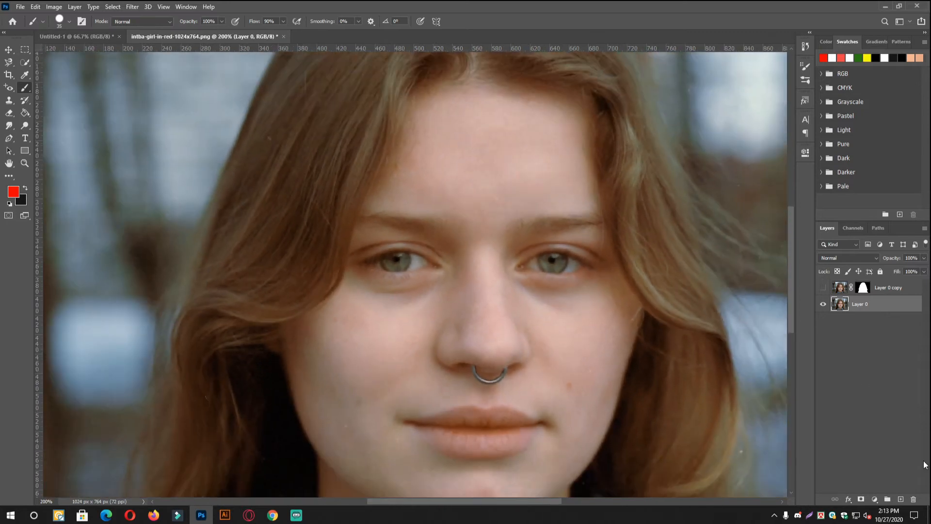
left_click(901, 500)
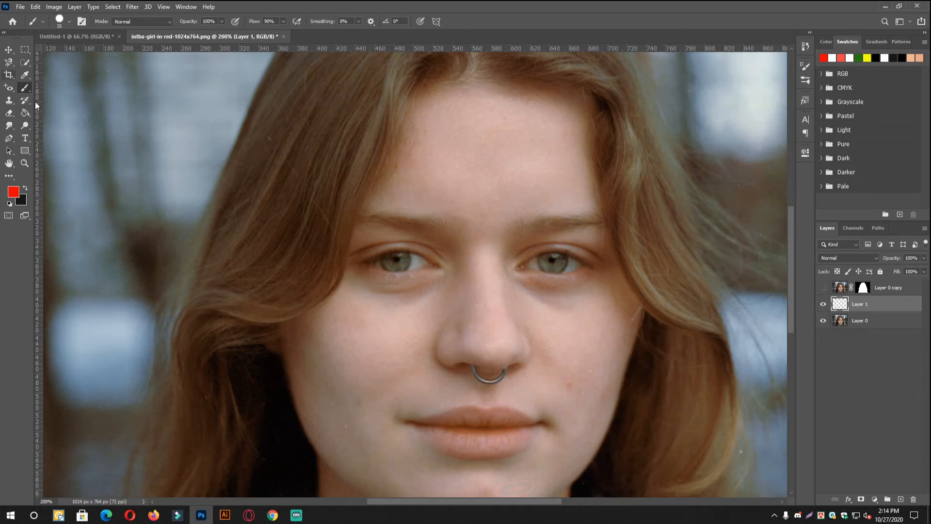
left_click(13, 192)
left_click_drag(351, 126, 324, 111)
left_click(574, 115)
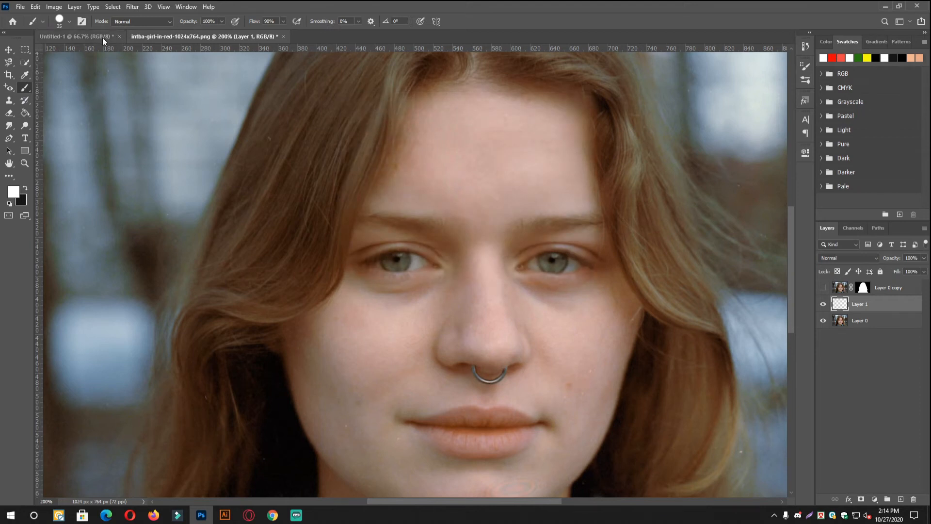
- Choose the soft round brush from General Brushes at 35 px with 0% hardness
left_click(60, 21)
left_click(86, 116)
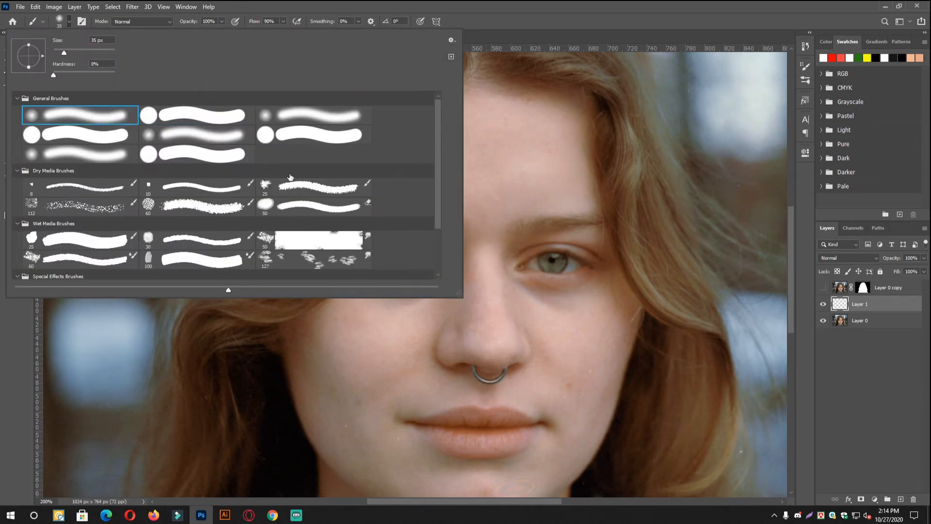
key("Escape")
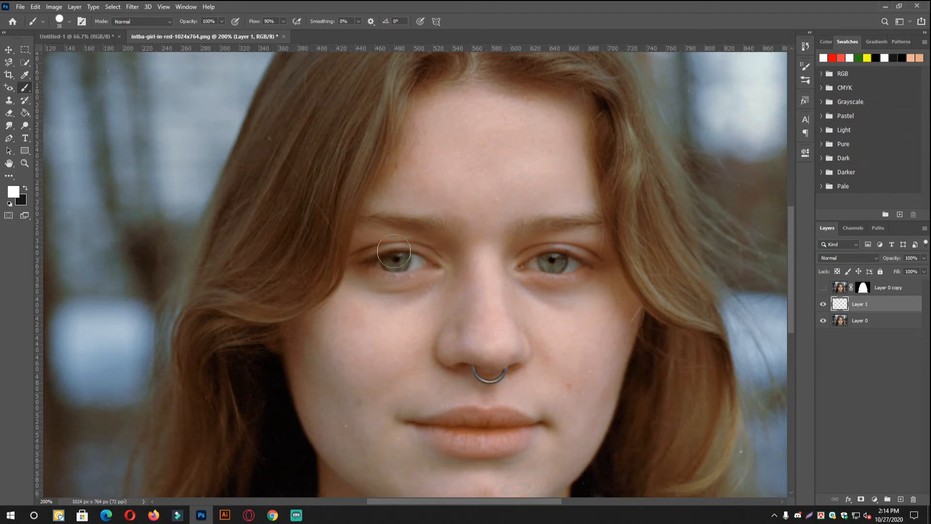
right_click(422, 252)
left_click(483, 321)
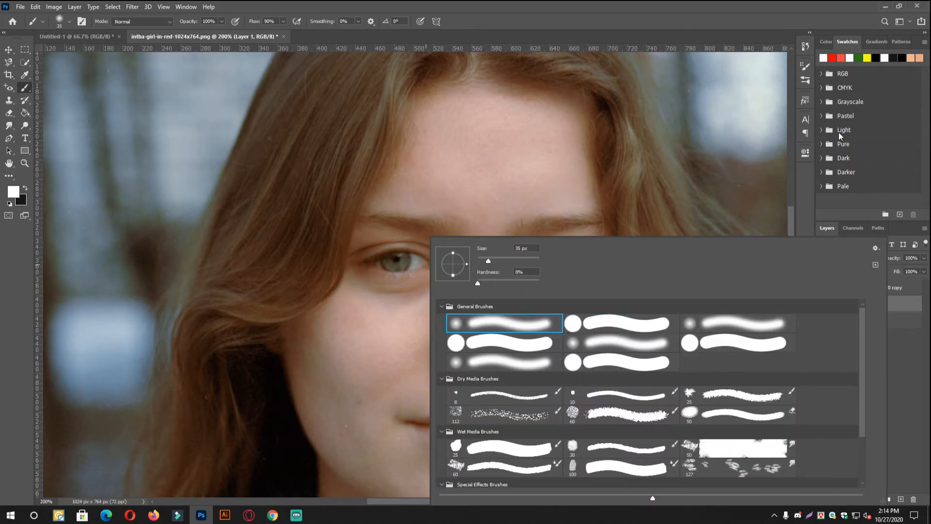
key("Return")
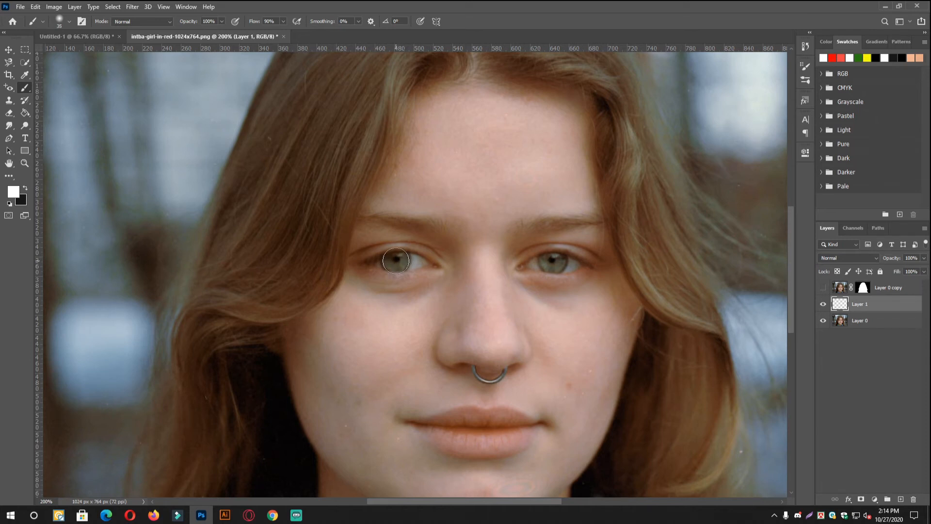
- Dab white over both irises on Layer 1 and set the layer's blend mode to Overlay
left_click(396, 261)
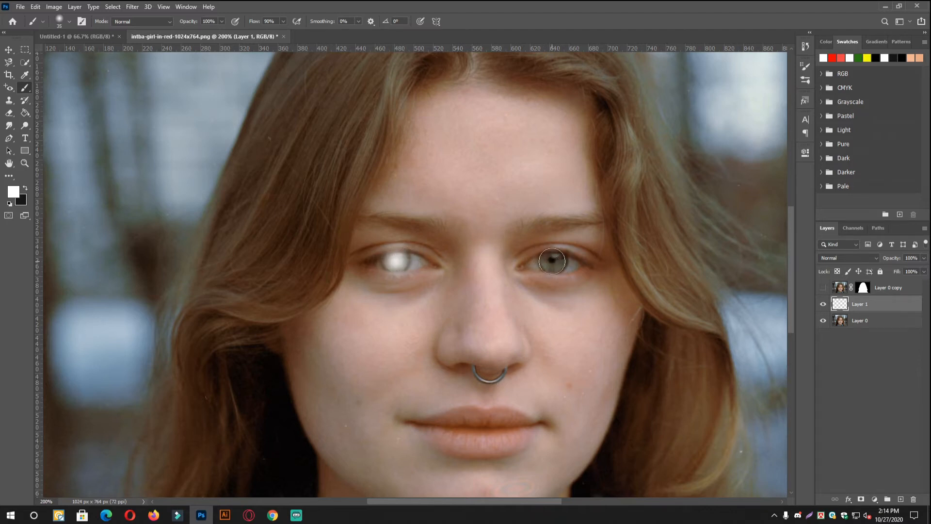
left_click(553, 261)
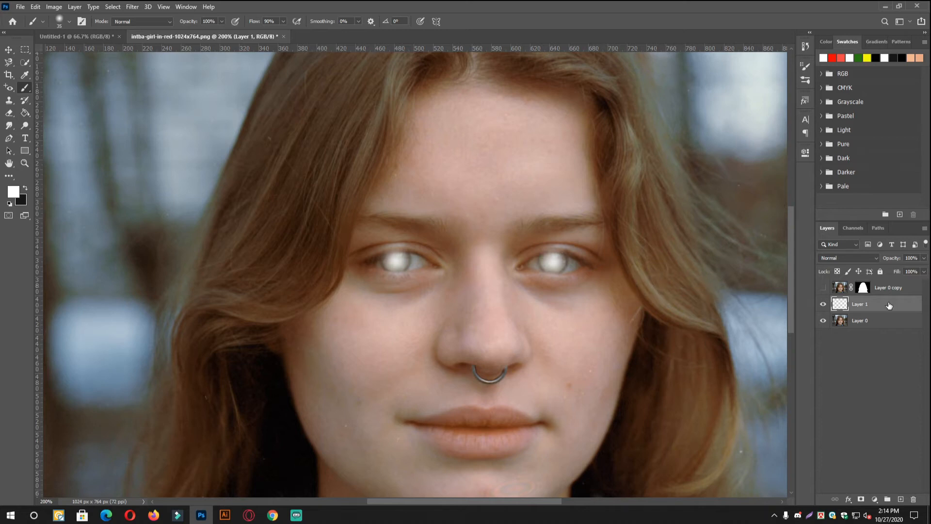
left_click(838, 257)
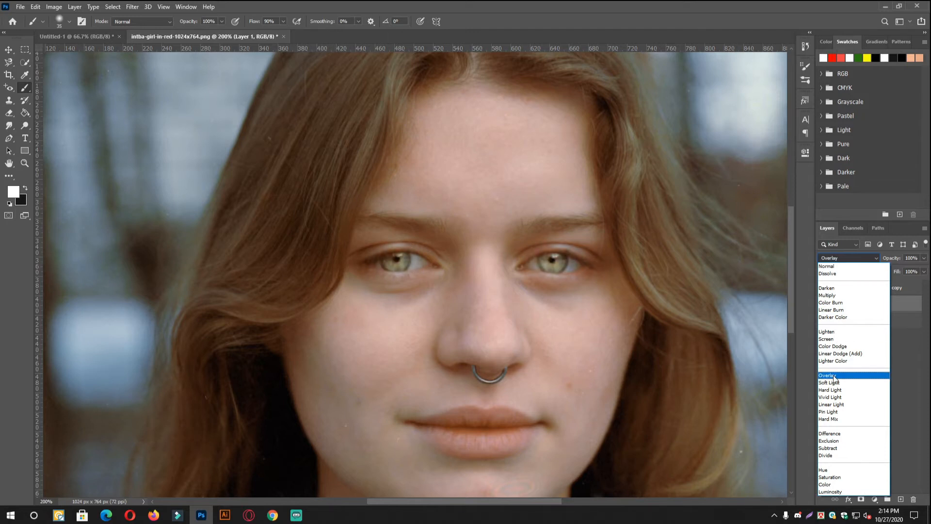
left_click(834, 376)
- Compare the brightened eyes with the original by toggling Layer 1's visibility at close and full views
scroll(547, 293, "down", 1)
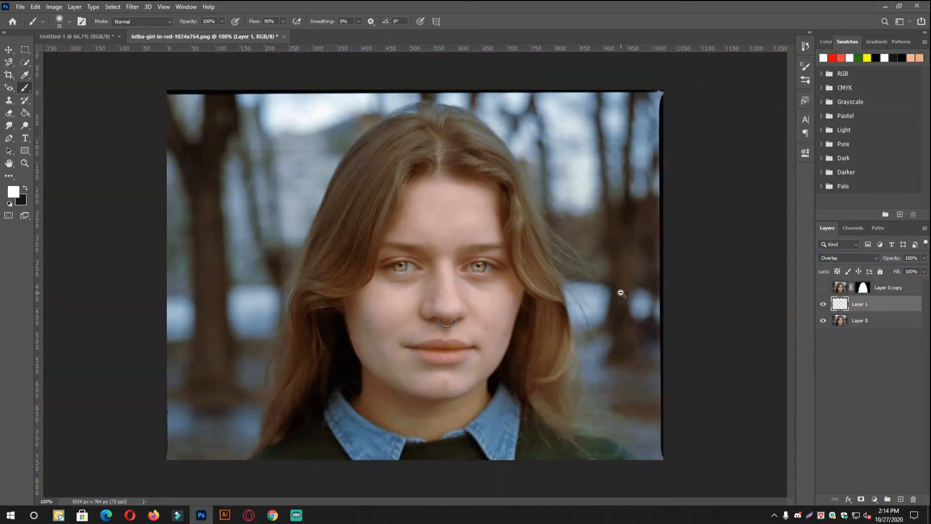
scroll(419, 274, "up", 1)
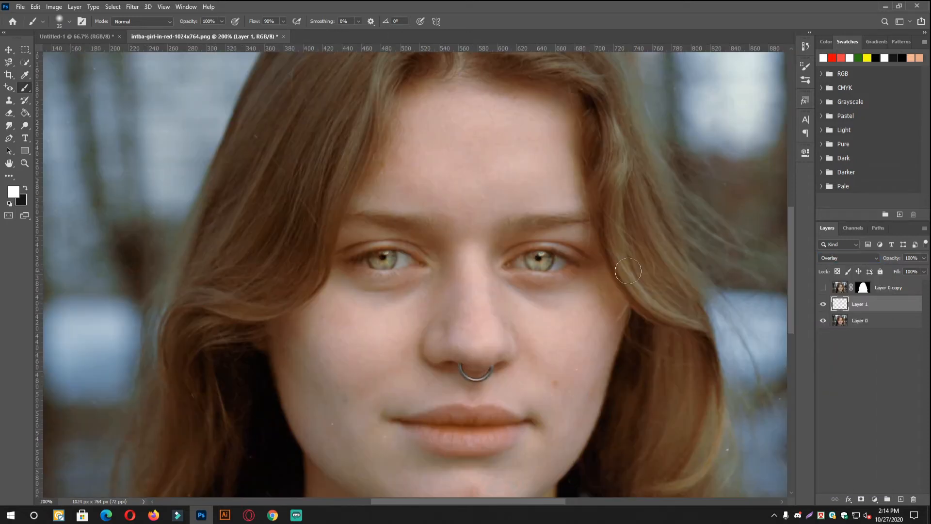
left_click(823, 305)
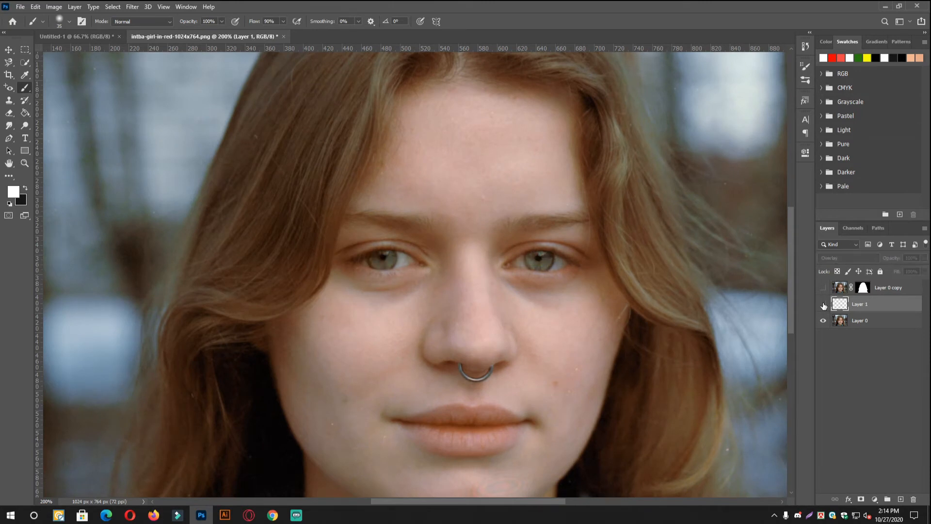
left_click(823, 304)
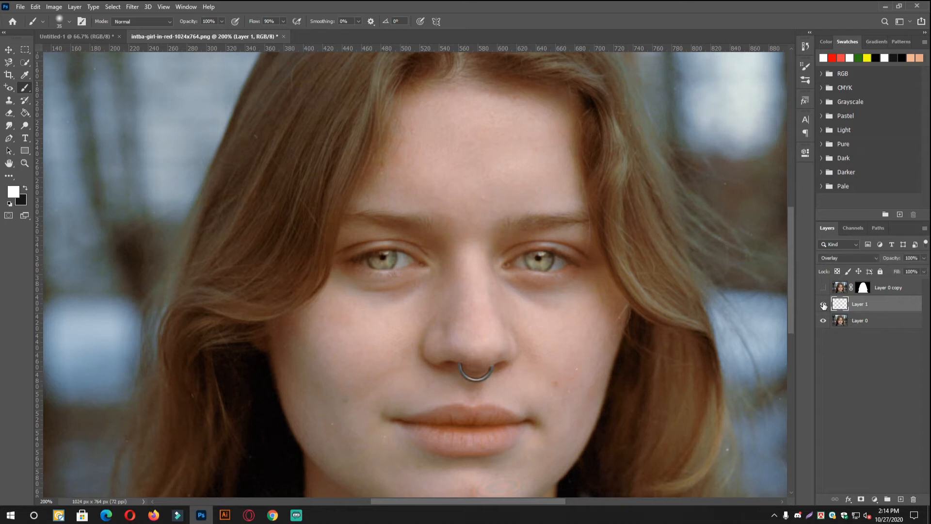
key("ctrl+minus")
key("ctrl+minus")
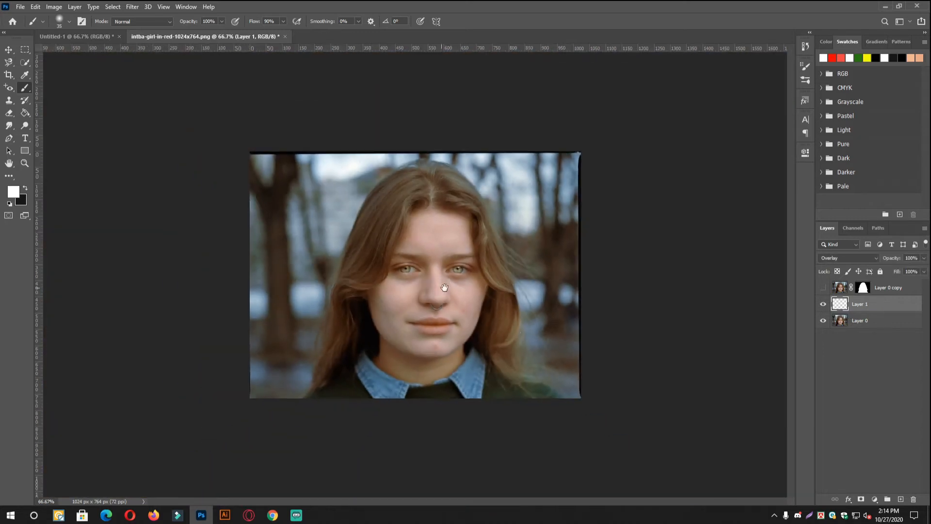
left_click(822, 305)
left_click(822, 305)
left_click(822, 306)
left_click(822, 306)
- Add a blank layer above Layer 1 and set the foreground color to bright pink
key("ctrl+plus")
key("ctrl+plus")
key("ctrl+plus")
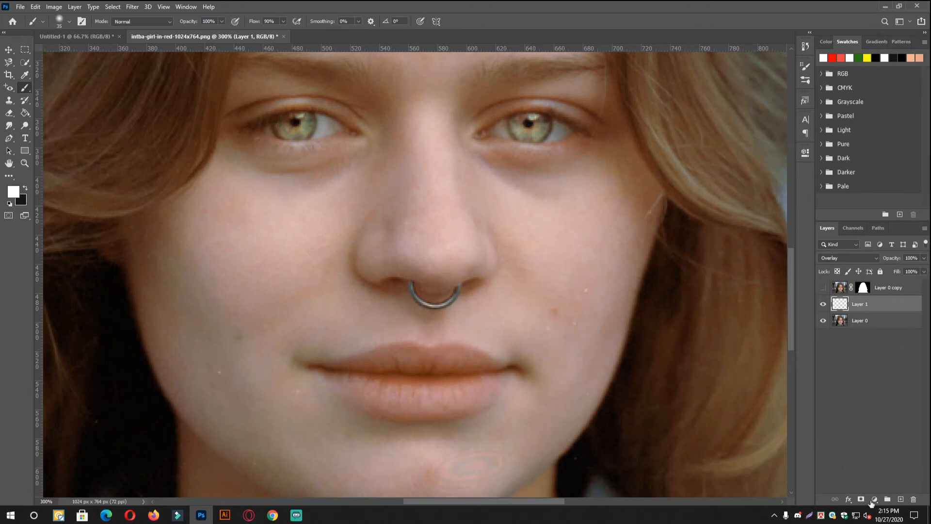
left_click(901, 499)
left_click(12, 192)
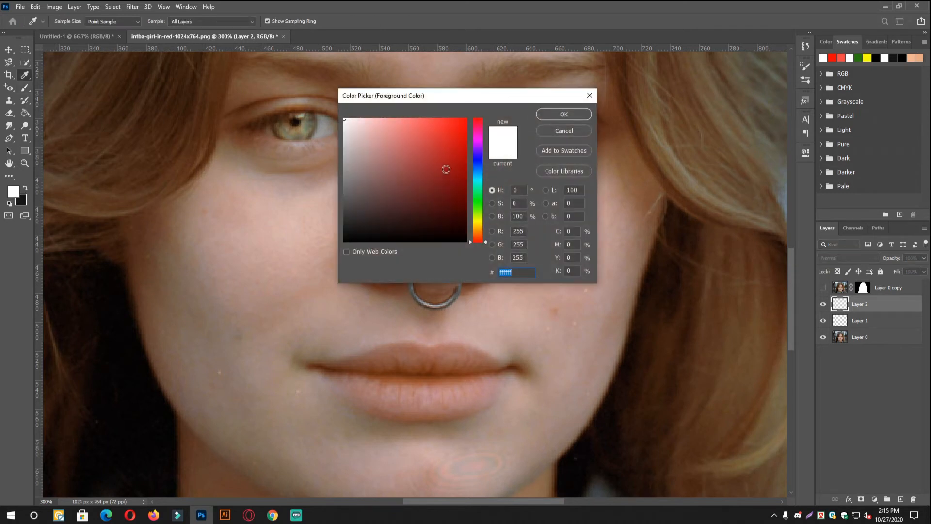
left_click(423, 127)
left_click(427, 122)
left_click_drag(481, 240, 488, 140)
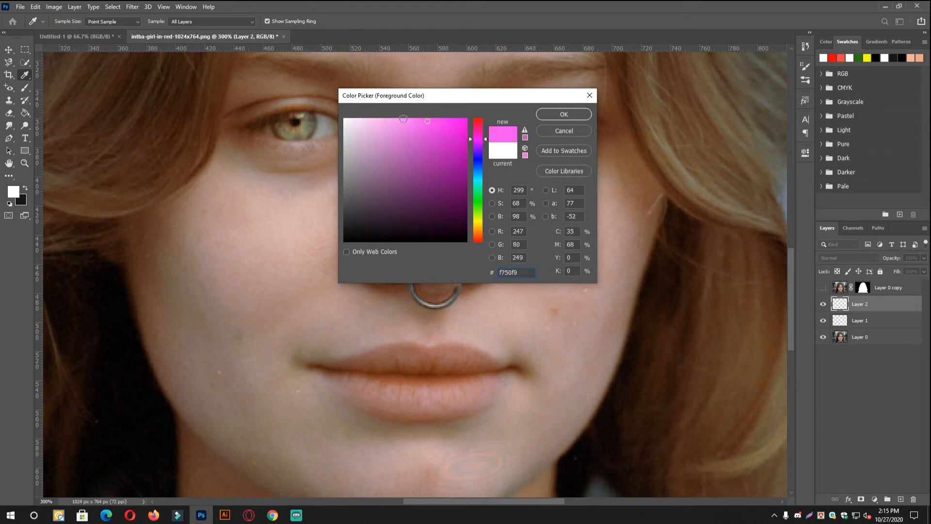
left_click_drag(437, 123, 486, 135)
left_click(575, 111)
- Paint both lips solid pink on Layer 2 with the soft round brush, reducing its size to 9 px for the edges
key("b")
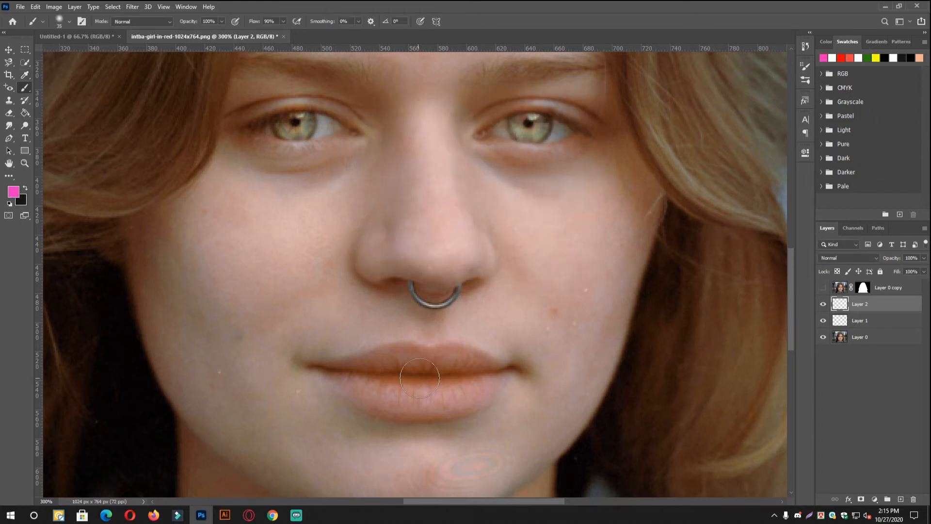
key("bracketright")
key("bracketleft")
key("bracketleft")
key("bracketright")
scroll(422, 366, "up", 1)
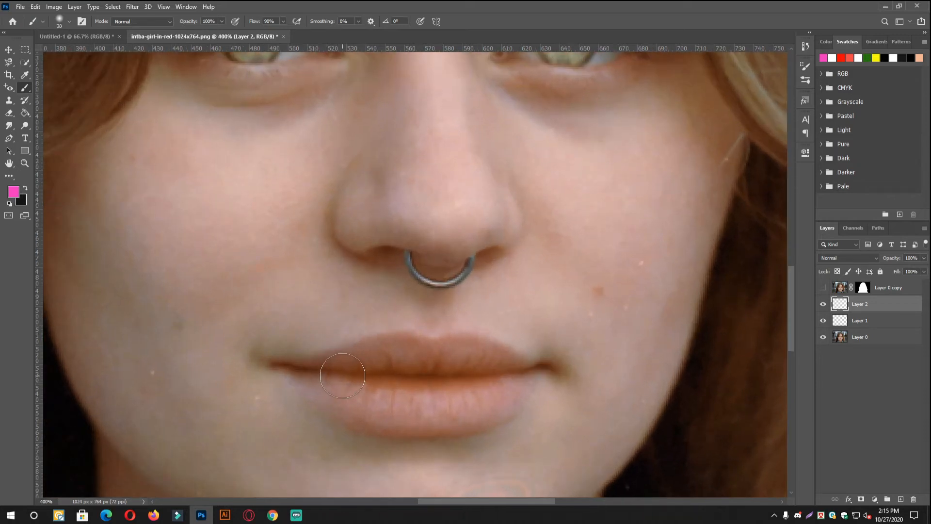
key("bracketleft")
key("bracketleft")
key("bracketleft")
left_click(330, 376)
mouse_move(329, 376)
left_mouse_down()
mouse_move(413, 364)
mouse_move(382, 357)
mouse_move(402, 351)
mouse_move(376, 354)
mouse_move(481, 353)
mouse_move(509, 373)
mouse_move(542, 368)
mouse_move(495, 408)
mouse_move(528, 390)
mouse_move(504, 408)
mouse_move(422, 422)
left_mouse_up()
key("bracketleft")
key("bracketleft")
key("bracketleft")
mouse_move(277, 368)
left_mouse_down()
mouse_move(336, 367)
mouse_move(294, 376)
mouse_move(354, 386)
mouse_move(282, 371)
mouse_move(388, 412)
mouse_move(358, 412)
mouse_move(379, 425)
mouse_move(405, 425)
mouse_move(356, 407)
left_mouse_up()
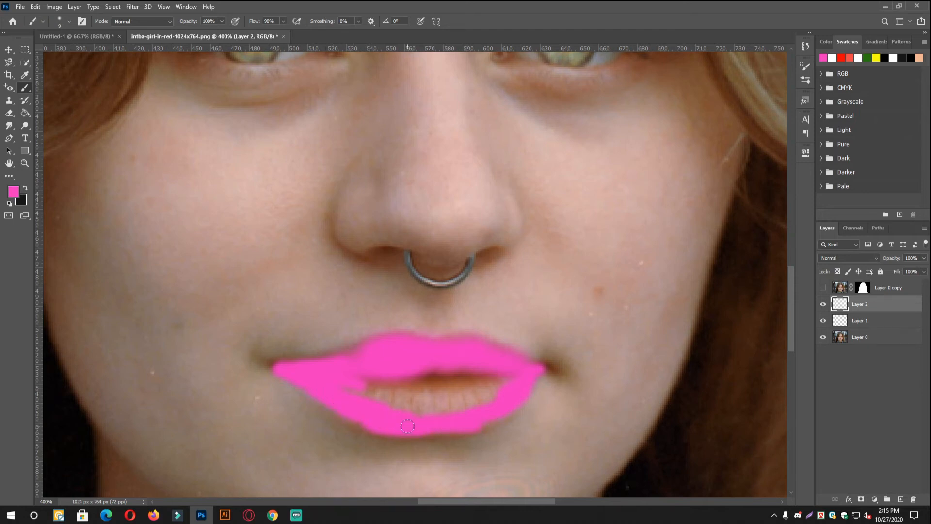
mouse_move(487, 383)
left_mouse_down()
mouse_move(362, 379)
mouse_move(463, 370)
mouse_move(379, 400)
mouse_move(456, 405)
mouse_move(441, 401)
left_mouse_up()
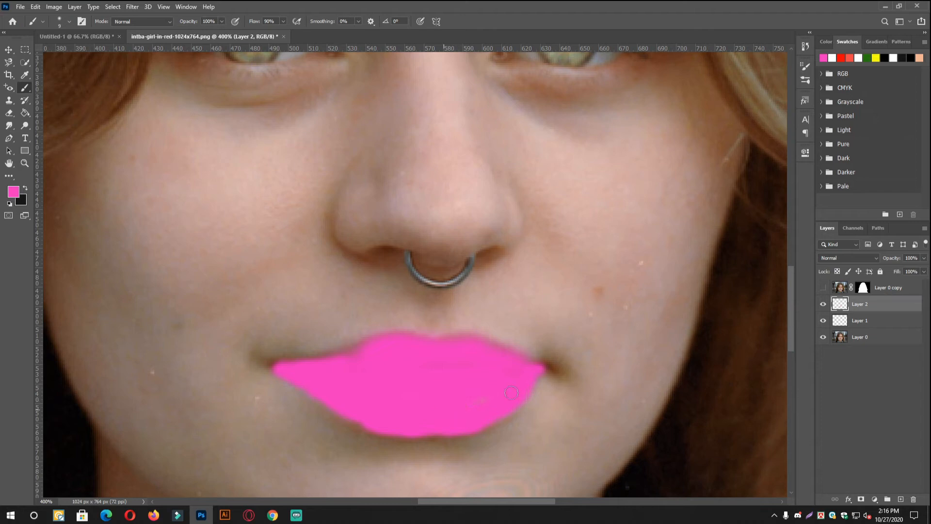
left_click_drag(366, 353, 276, 367)
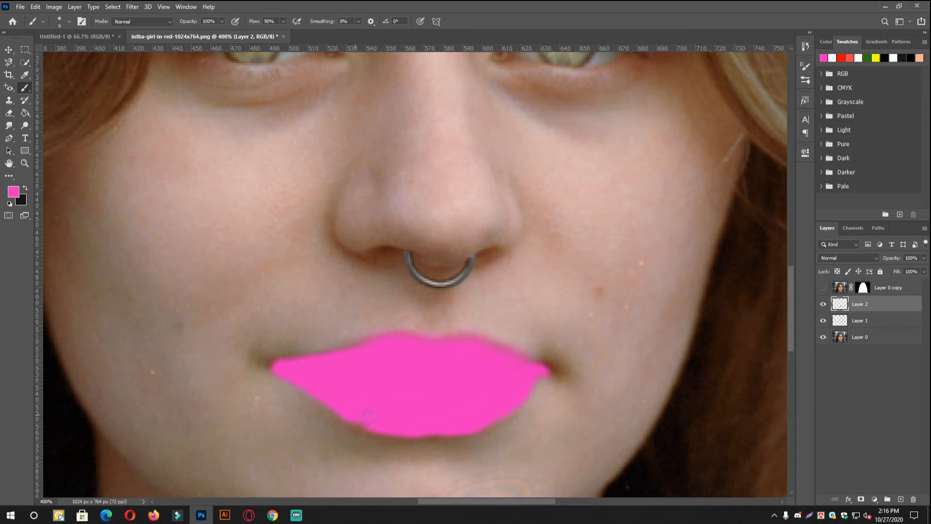
- Set the blend mode of the pink lip layer to Soft Light
left_click(557, 318, "alt")
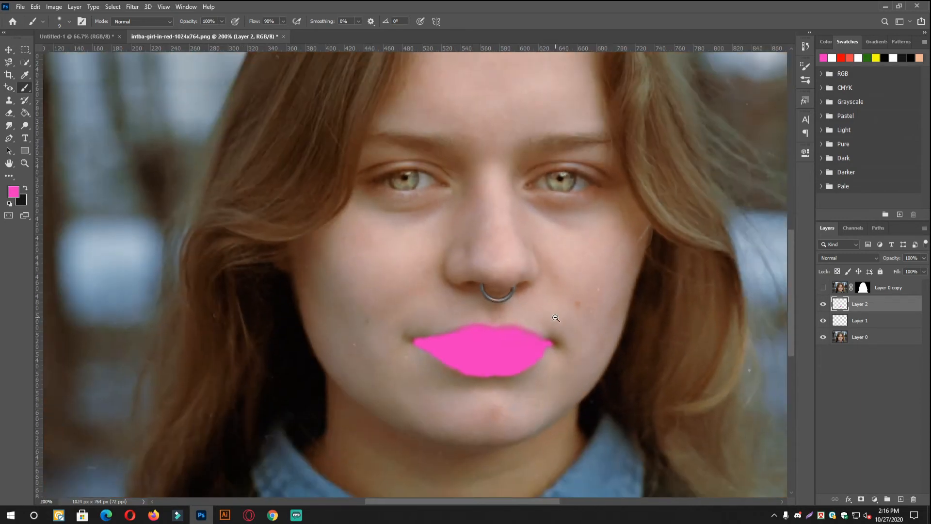
left_click(556, 317, "alt")
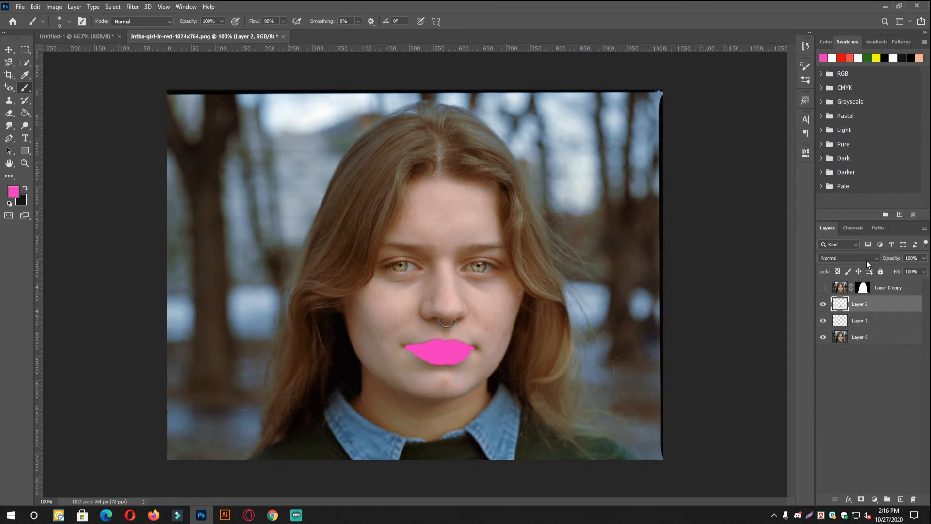
left_click(832, 260)
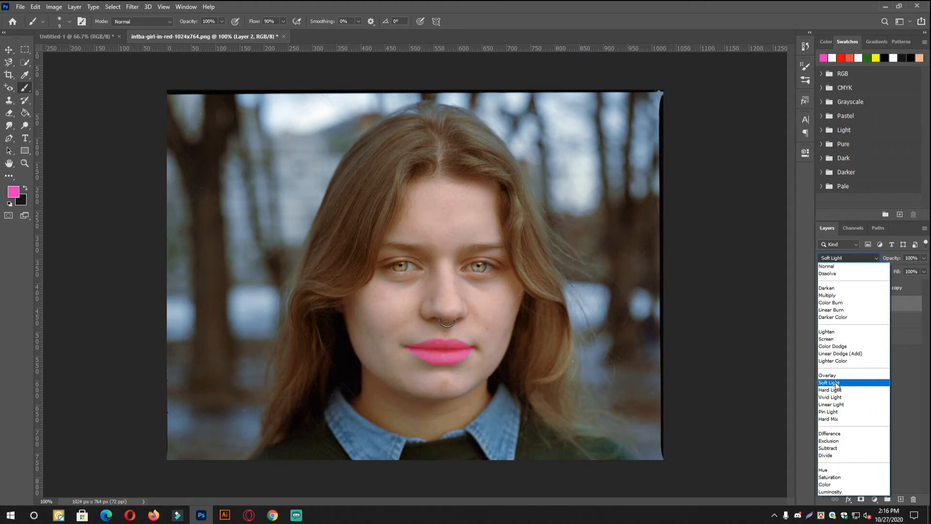
left_click(835, 382)
- Compare the retouched lips and eyes with the original by toggling the visibility of Layer 2 and Layer 1
key("ctrl+minus")
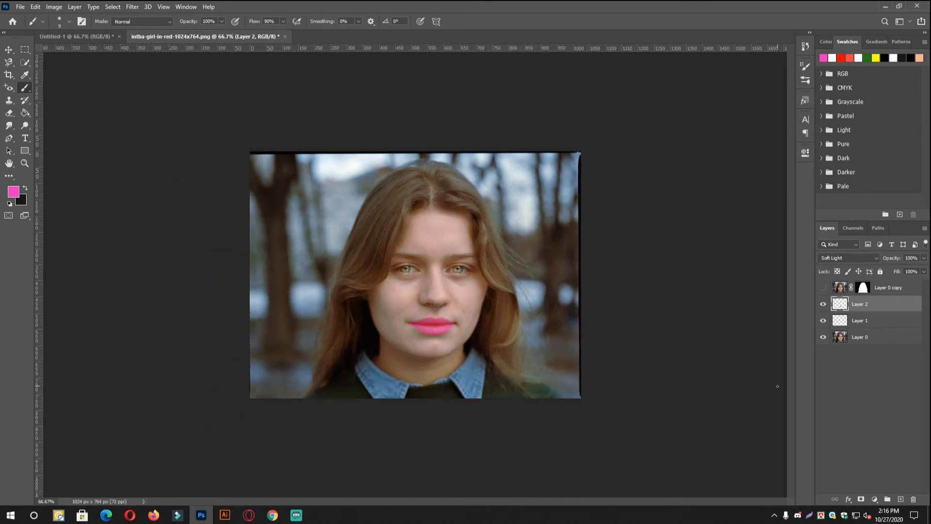
left_click(824, 305)
left_click(823, 306)
key("ctrl+plus")
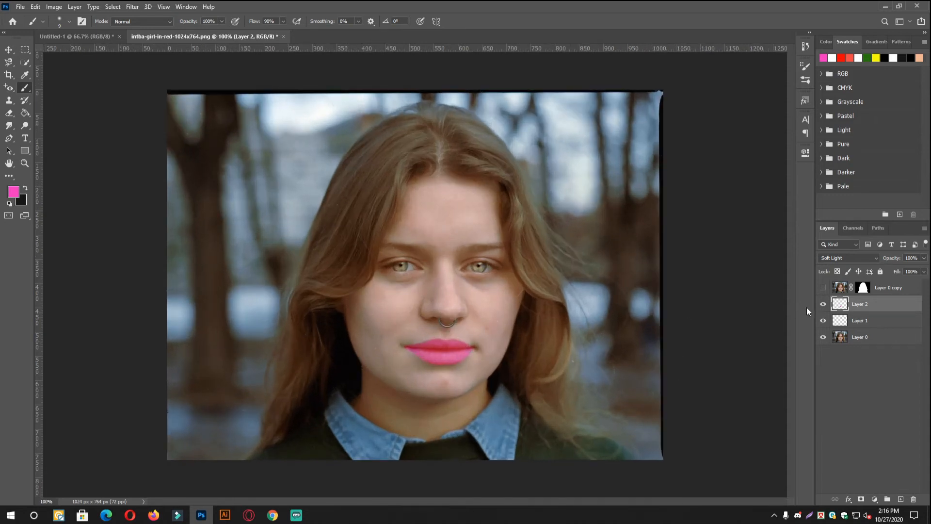
left_click(823, 320)
left_click(823, 321)
key("ctrl+minus")
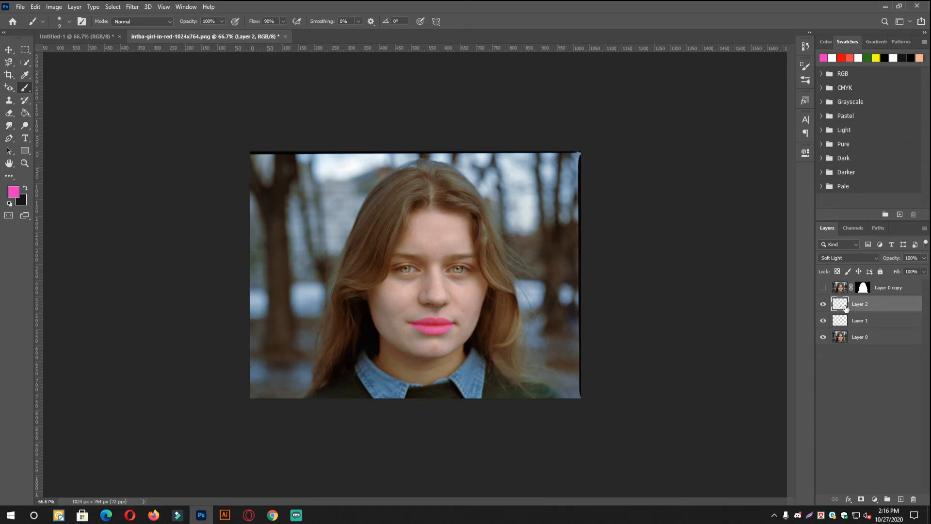
left_click(824, 321)
left_click(823, 305)
left_click(823, 320)
left_click(823, 305)
- Add a layer mask to Layer 0, invert it to solid black, and set the foreground color to white
left_click(882, 342)
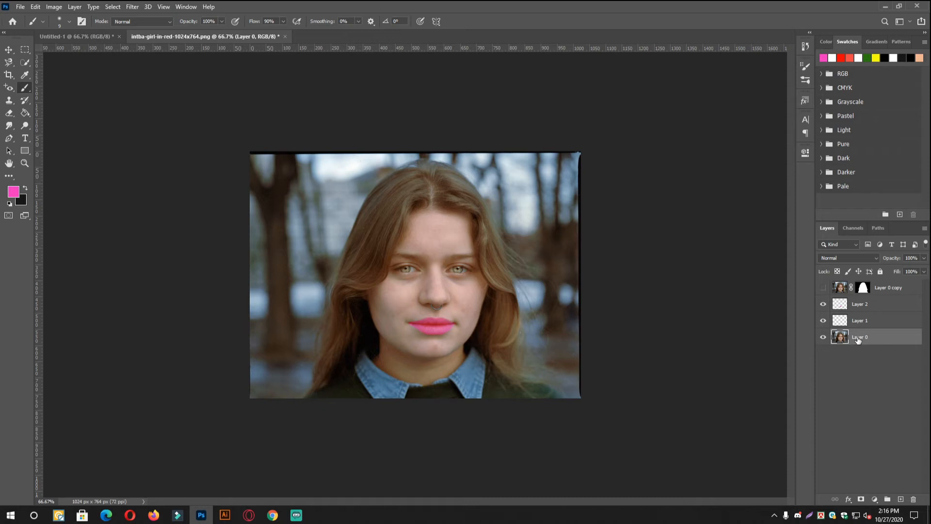
left_click(823, 337)
left_click(824, 337)
left_click(824, 337)
left_click(823, 337)
left_click(862, 500)
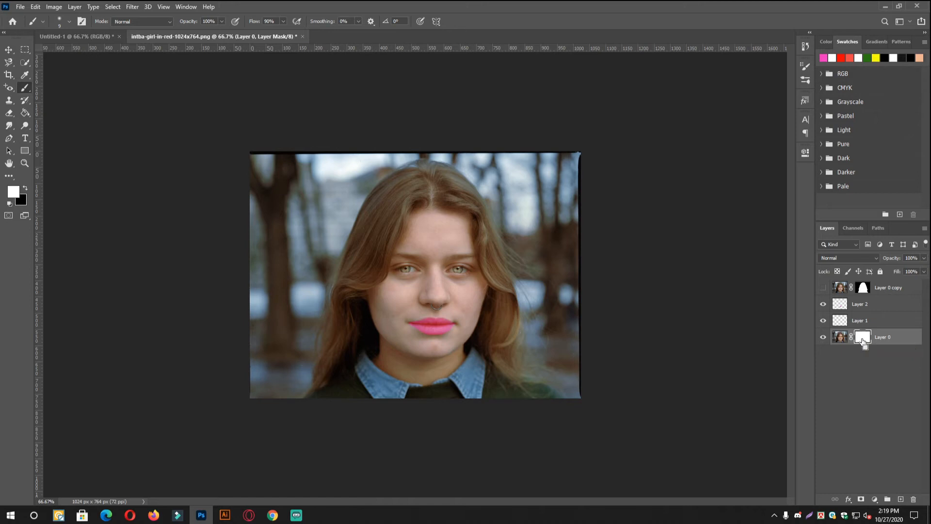
key("ctrl+i")
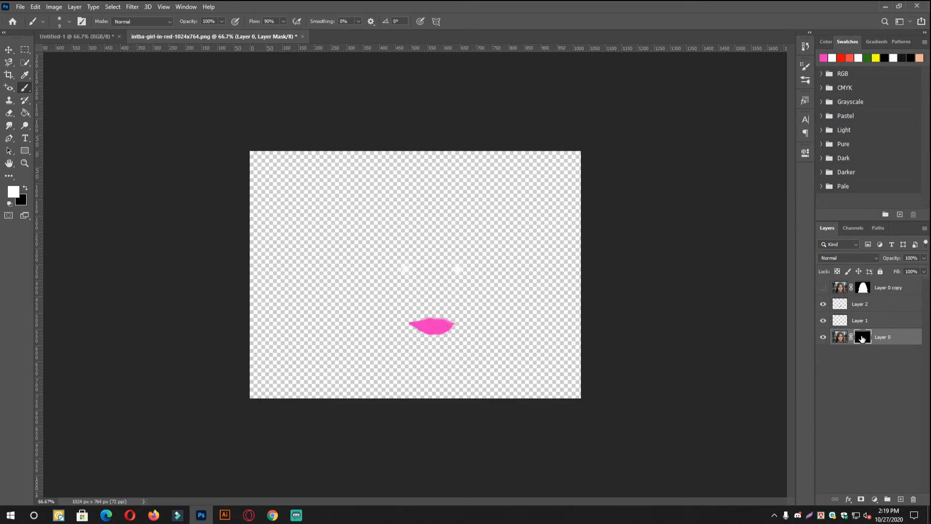
key("ctrl+i")
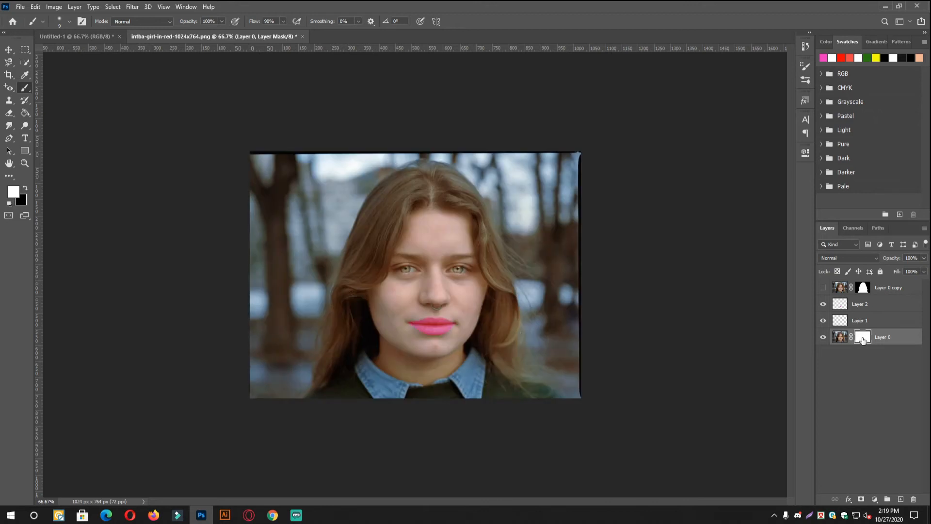
key("ctrl+i")
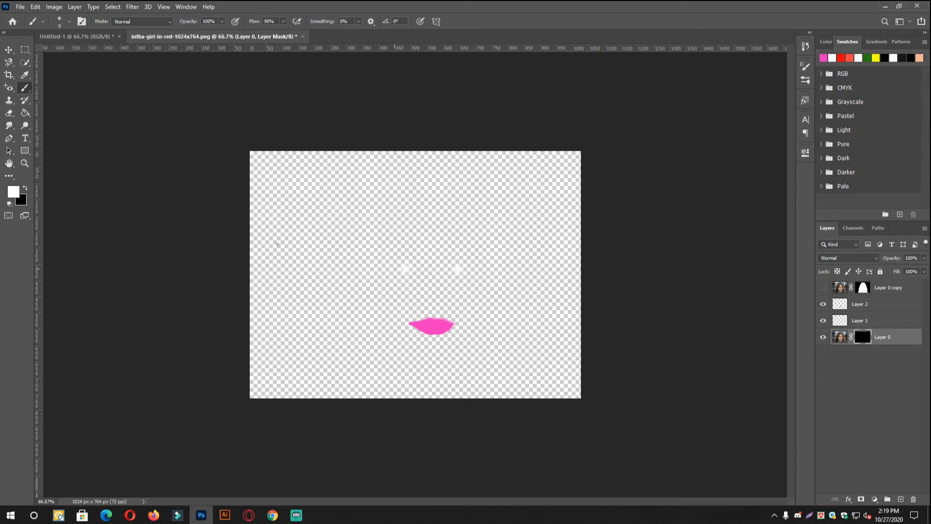
left_click(13, 193)
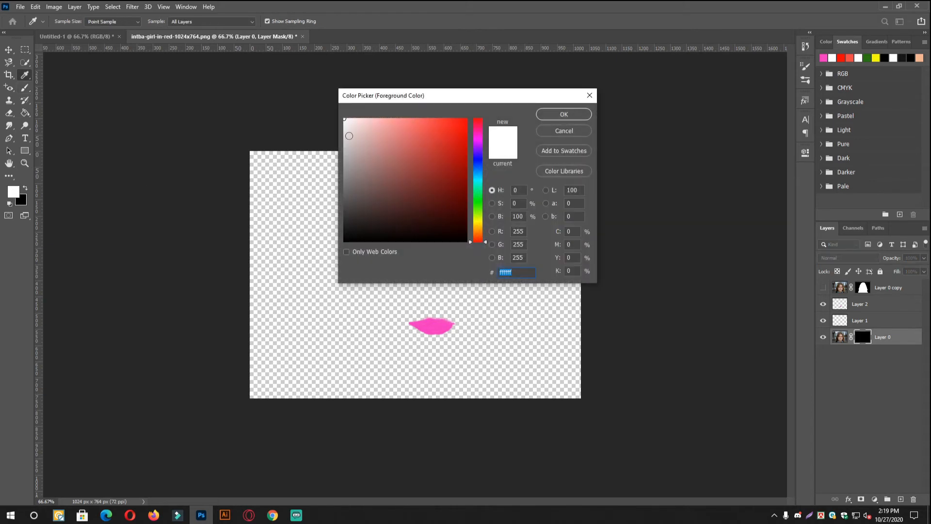
left_click(564, 115)
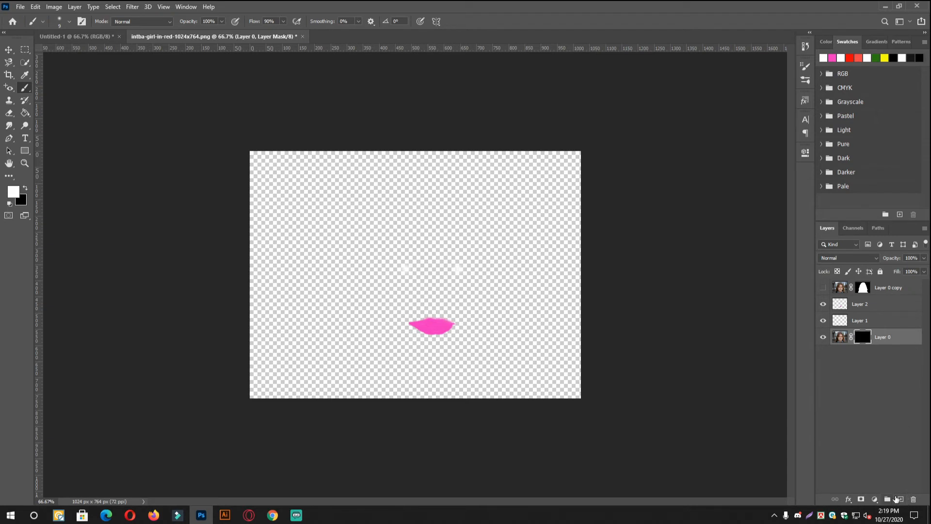
- Add a blank layer and move it beneath Layer 0
left_click(901, 500)
left_click_drag(867, 353, 866, 368)
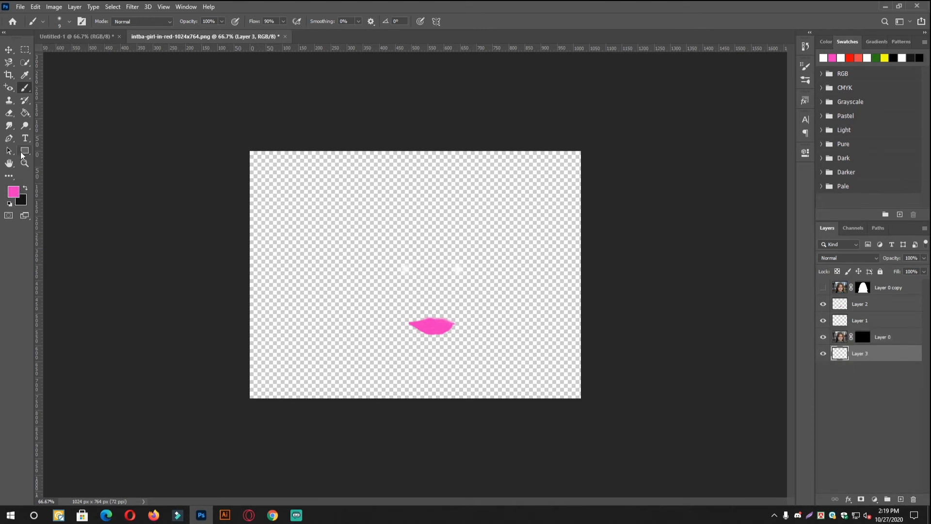
left_click(854, 500)
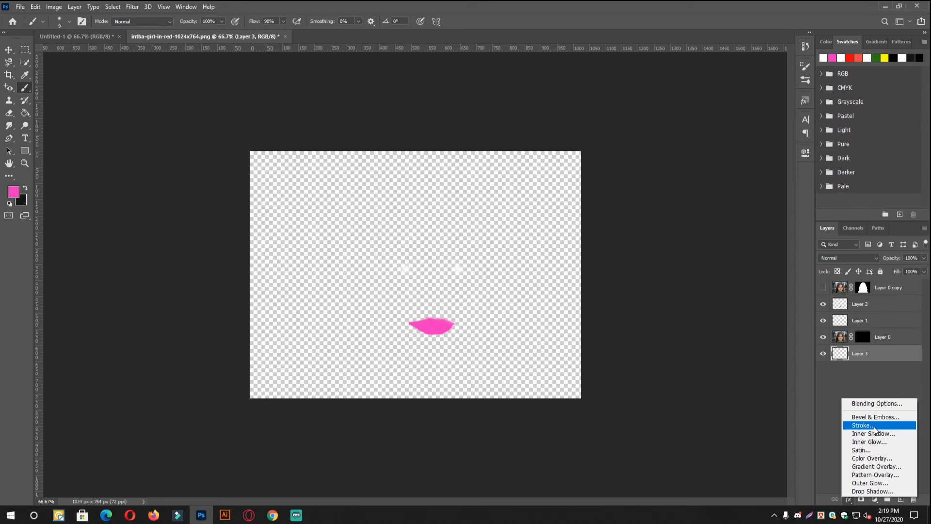
left_click(875, 499)
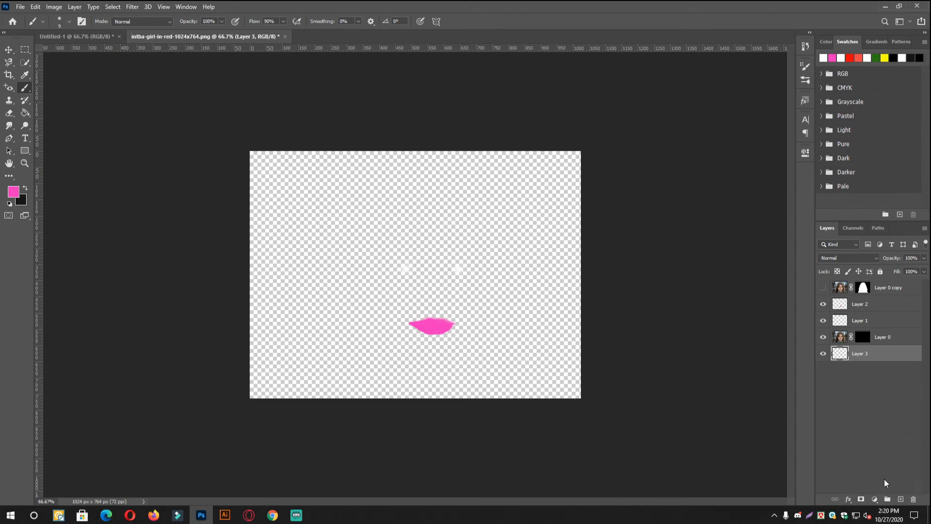
- Create a Gradient fill layer below Layer 0 using the magenta-to-red preset from the Reds group
left_click(875, 499)
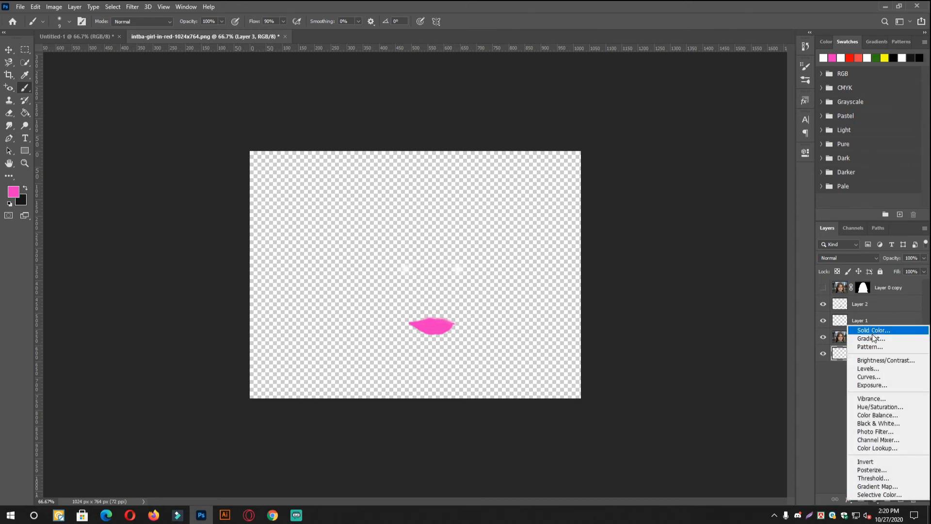
left_click(875, 338)
left_click(476, 136)
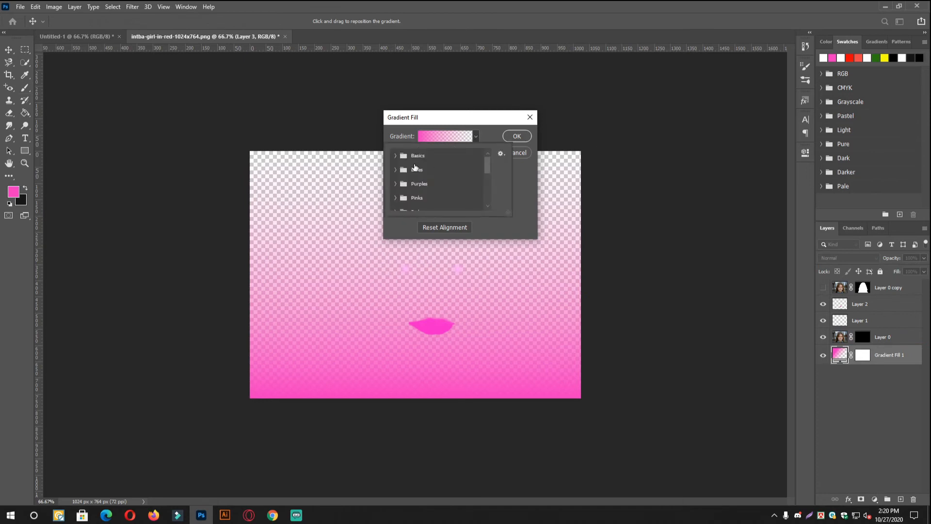
scroll(402, 182, "down", 1)
left_click(398, 185)
scroll(398, 185, "down", 3)
scroll(431, 182, "up", 1)
scroll(412, 179, "down", 3)
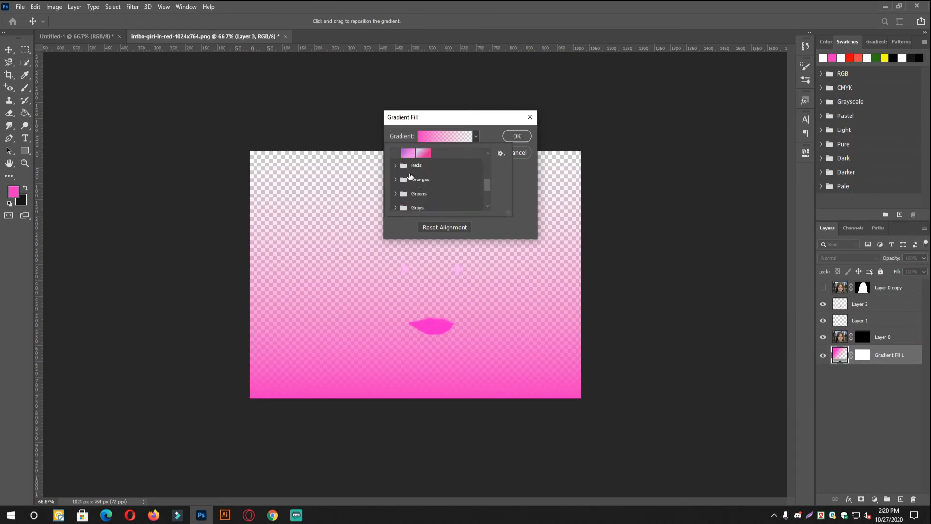
left_click(396, 165)
left_click(474, 172)
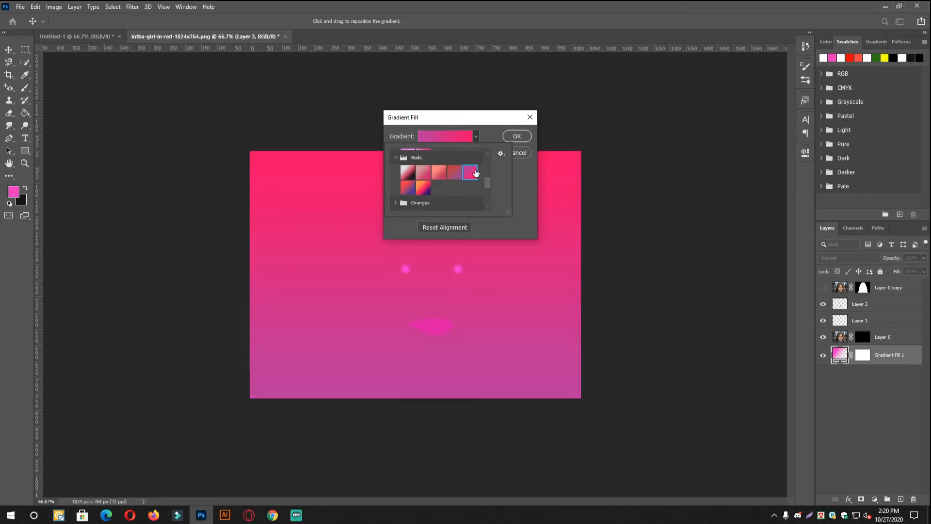
left_click(517, 136)
left_click(517, 135)
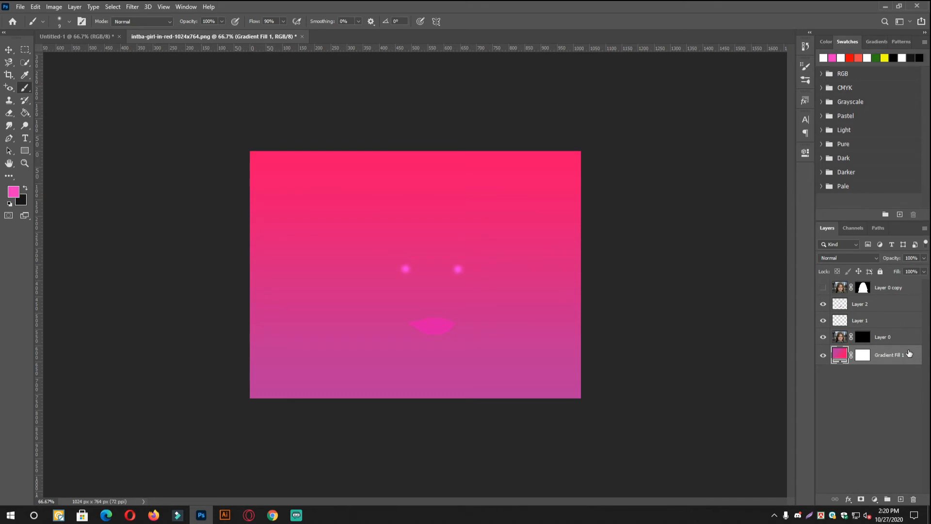
- Target Layer 0's mask, choose the textured 60 px brush from Dry Media Brushes, and enlarge it to 500 px
left_click(881, 338)
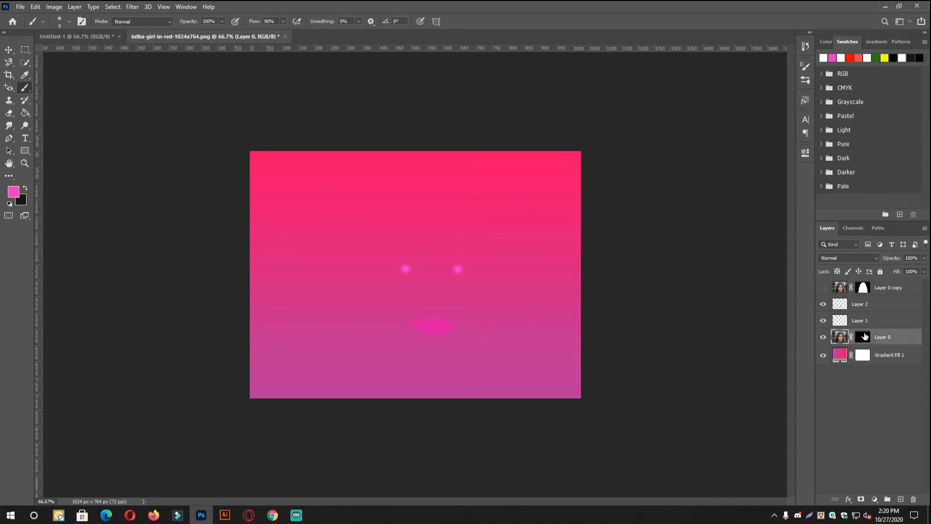
left_click(862, 338)
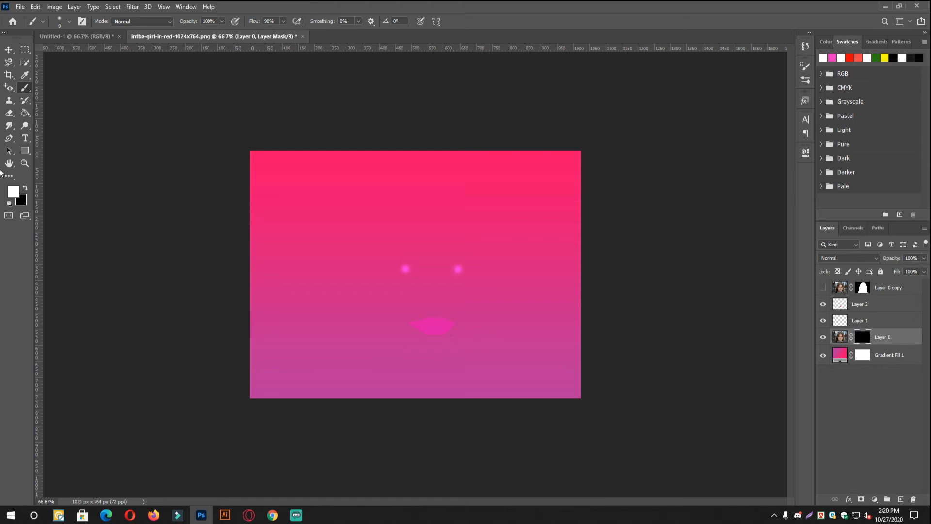
right_click(27, 89)
left_click(66, 87)
right_click(438, 230)
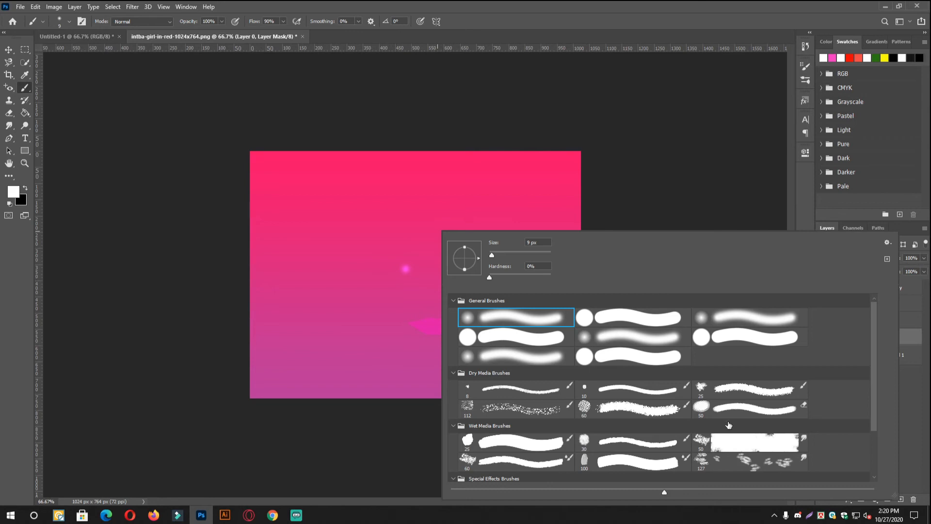
left_click(607, 411)
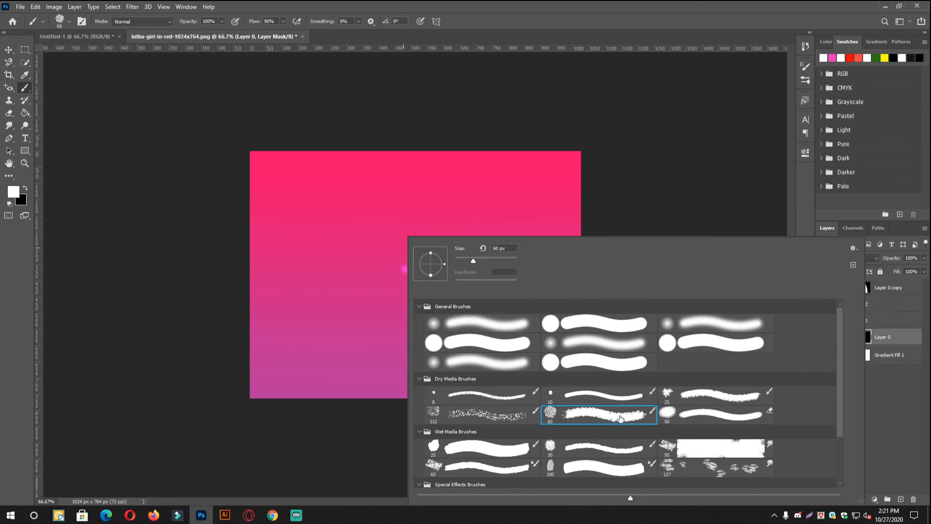
left_click(851, 197)
key("bracketright")
key("bracketright")
key("bracketright")
key("bracketright")
key("bracketright")
key("bracketright")
key("bracketright")
key("bracketright")
key("bracketright")
key("bracketright")
key("bracketright")
key("bracketright")
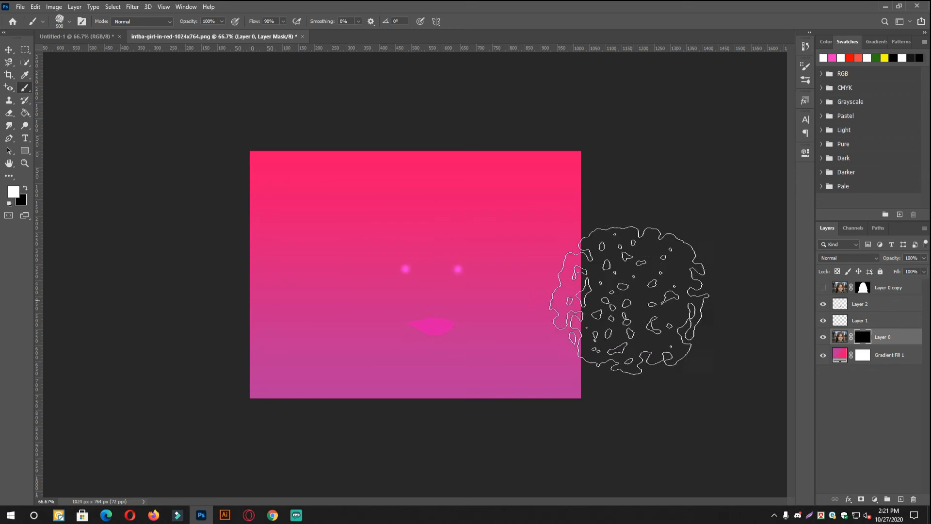
- Try revealing the face and scattered background patches on Layer 0's mask with the textured 500 px brush, and undo the strokes
mouse_move(439, 293)
left_mouse_down()
mouse_move(430, 274)
mouse_move(427, 291)
mouse_move(427, 270)
mouse_move(437, 286)
mouse_move(437, 266)
mouse_move(447, 270)
mouse_move(425, 255)
mouse_move(436, 266)
mouse_move(427, 332)
mouse_move(410, 312)
mouse_move(425, 360)
mouse_move(430, 225)
mouse_move(436, 270)
mouse_move(414, 241)
mouse_move(447, 300)
mouse_move(437, 330)
mouse_move(475, 329)
mouse_move(389, 202)
mouse_move(485, 242)
mouse_move(503, 273)
mouse_move(466, 252)
mouse_move(437, 427)
mouse_move(449, 218)
mouse_move(624, 264)
mouse_move(270, 291)
mouse_move(488, 135)
mouse_move(928, 345)
left_mouse_up()
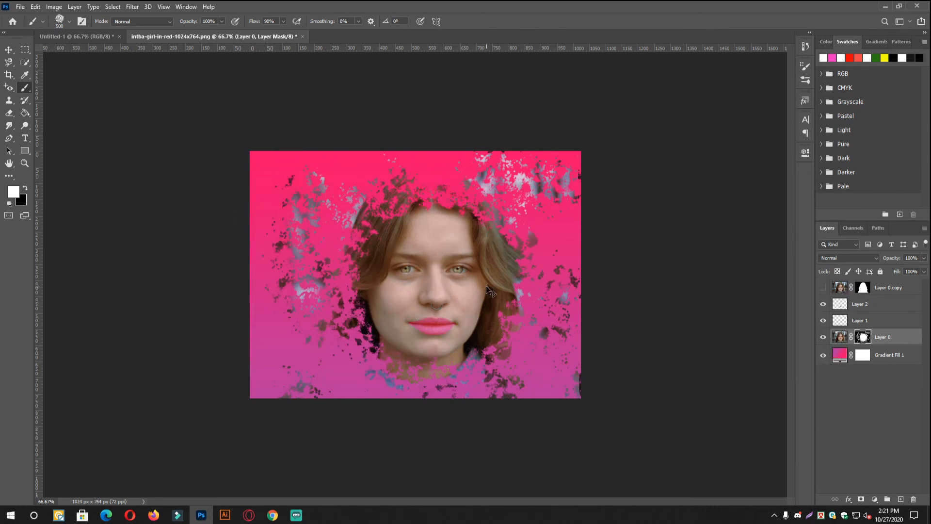
key("ctrl+z")
key("ctrl+z")
key("ctrl+z")
key("ctrl+z")
key("ctrl+z")
key("ctrl+z")
key("ctrl+z")
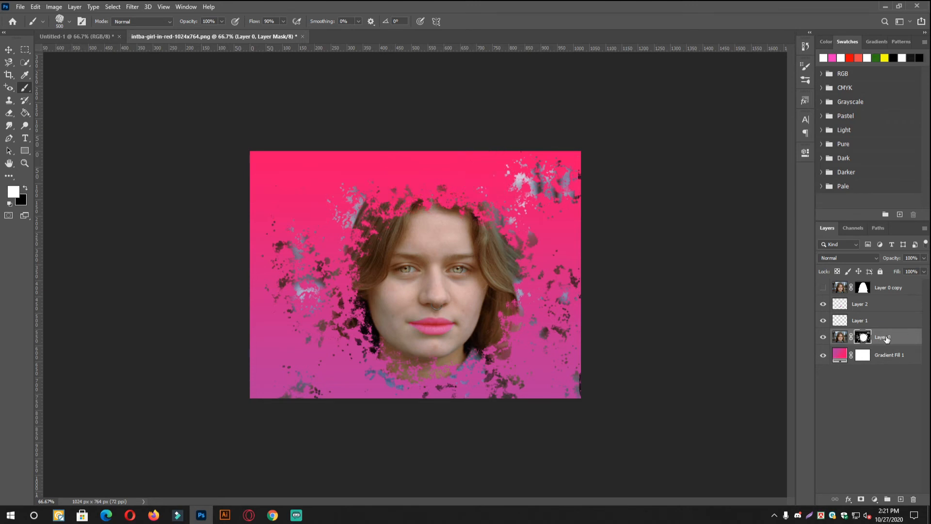
key("ctrl+z")
key("ctrl+z")
key("ctrl+z")
key("ctrl+z")
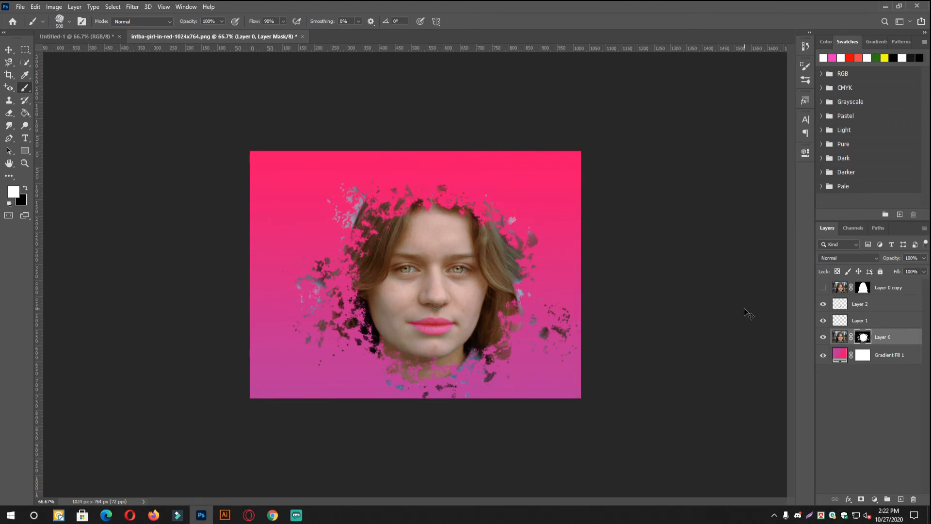
key("ctrl+z")
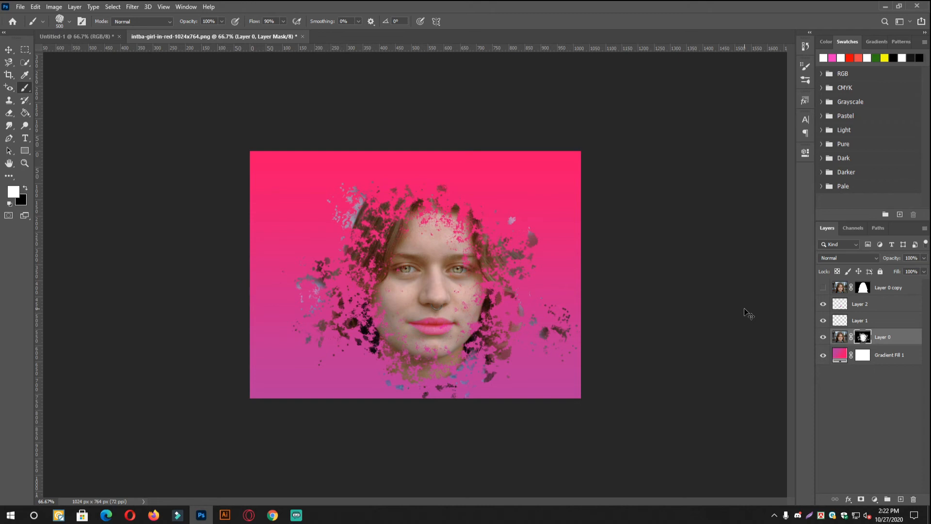
key("ctrl+shift+z")
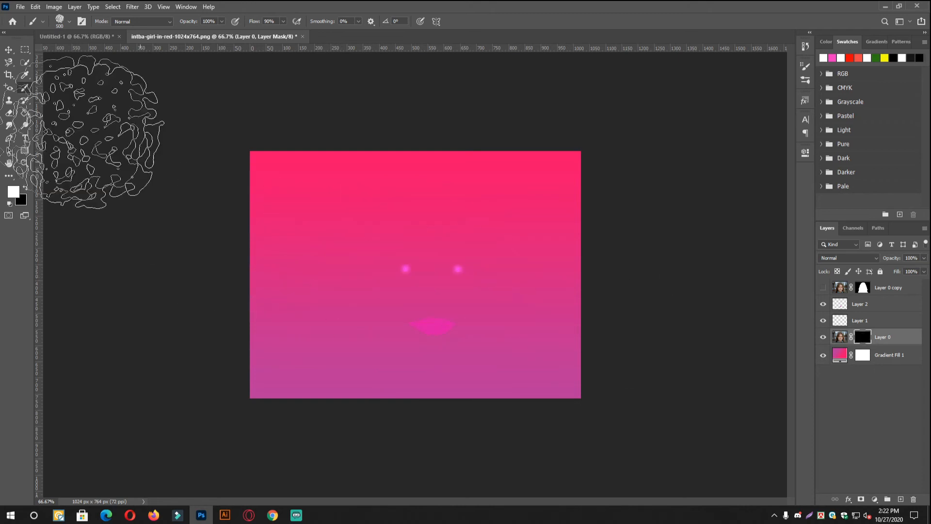
- Choose a soft round brush, enlarge it to 800 px, and dab white over the face on Layer 0's mask to reveal the portrait
right_click(419, 256)
left_click(571, 340)
left_click(843, 202)
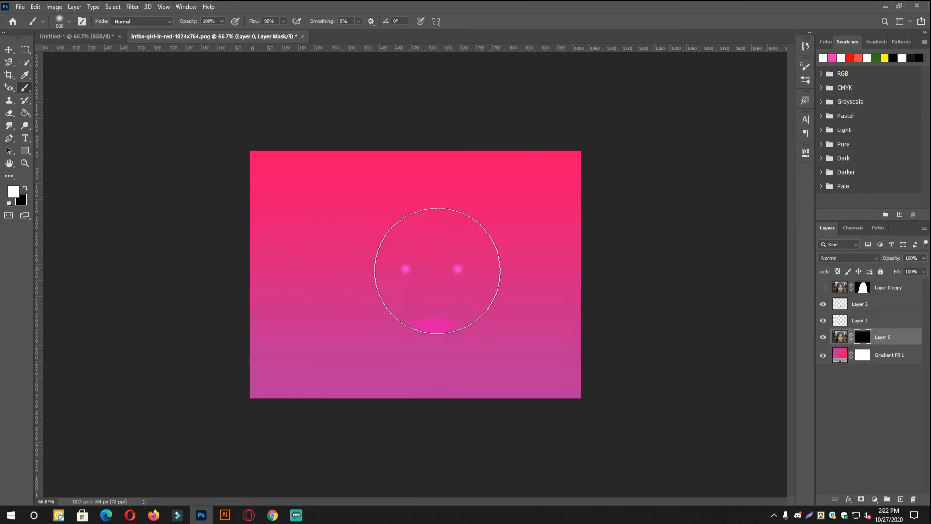
key("bracketright")
key("bracketright")
key("bracketright")
left_click(431, 268)
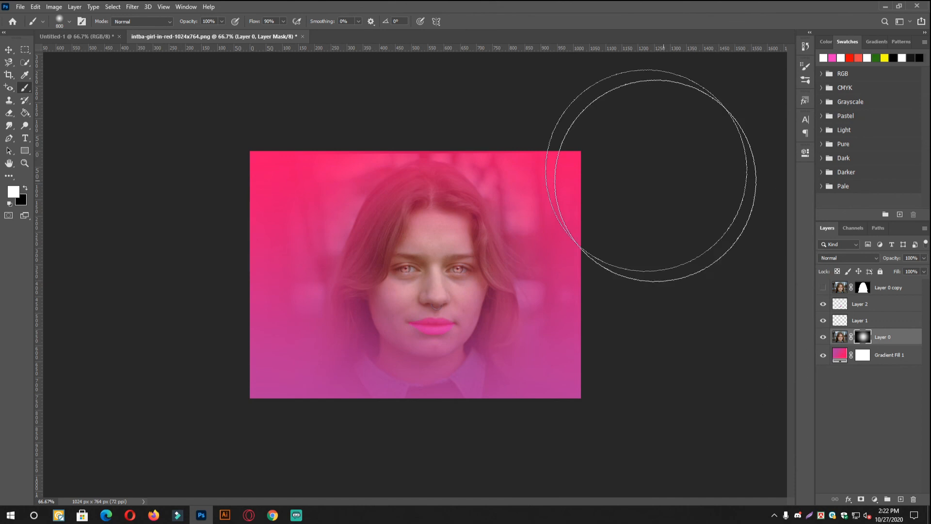
left_click(461, 281)
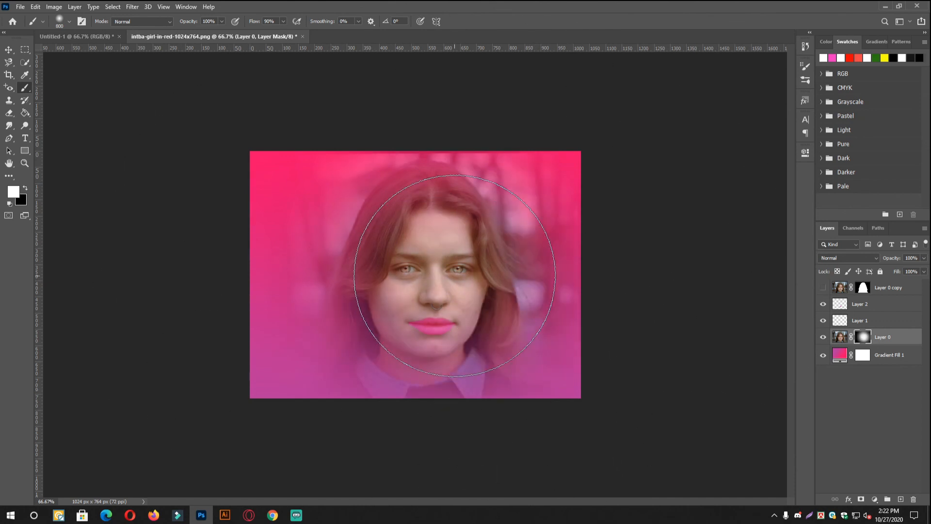
left_click(423, 285)
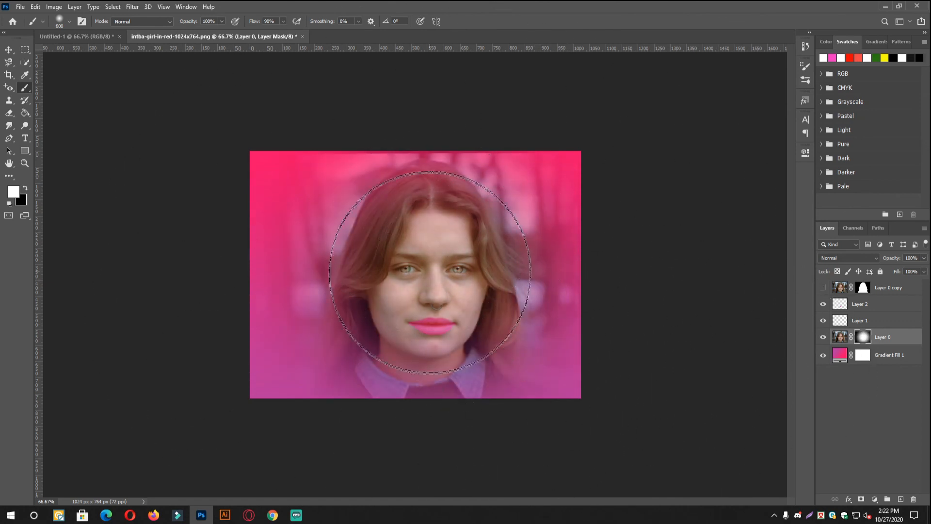
left_click(425, 284)
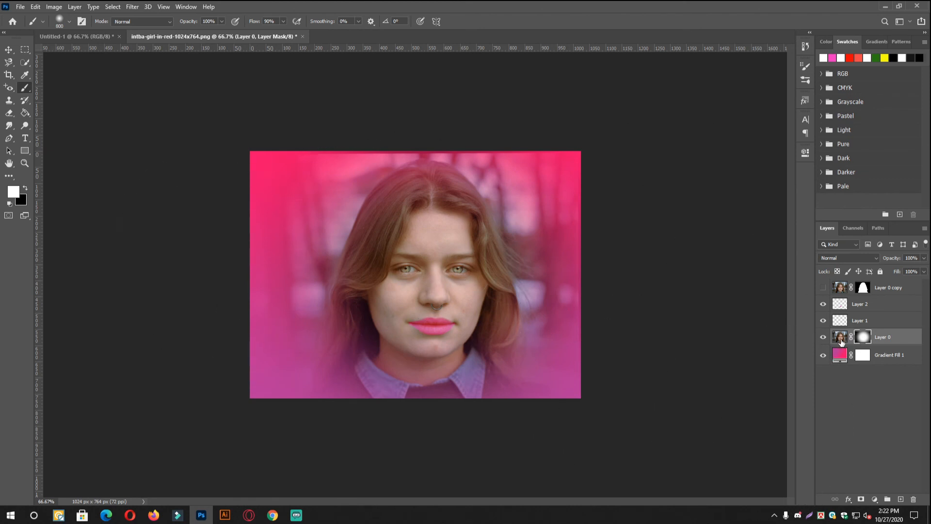
- Target Layer 0's image instead of its mask, and activate the Pencil Tool in the Untitled-1 document
left_click(842, 342)
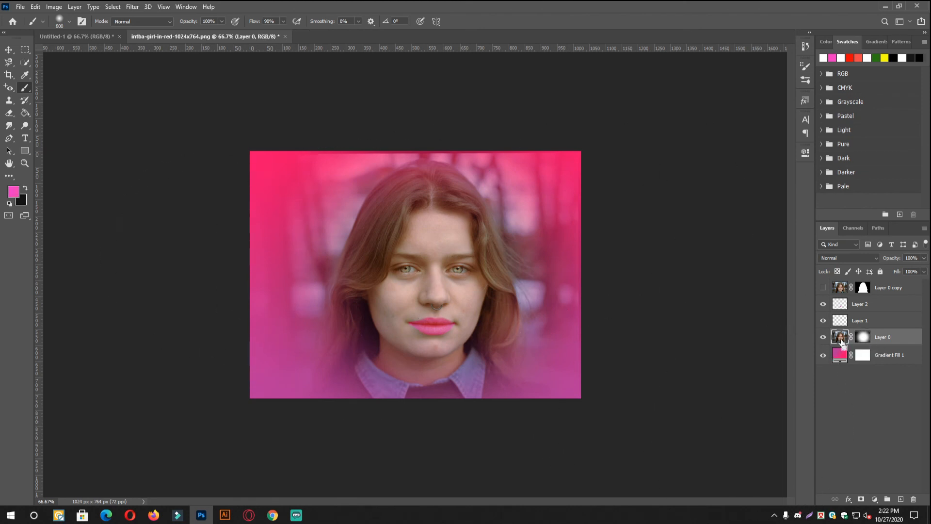
right_click(22, 87)
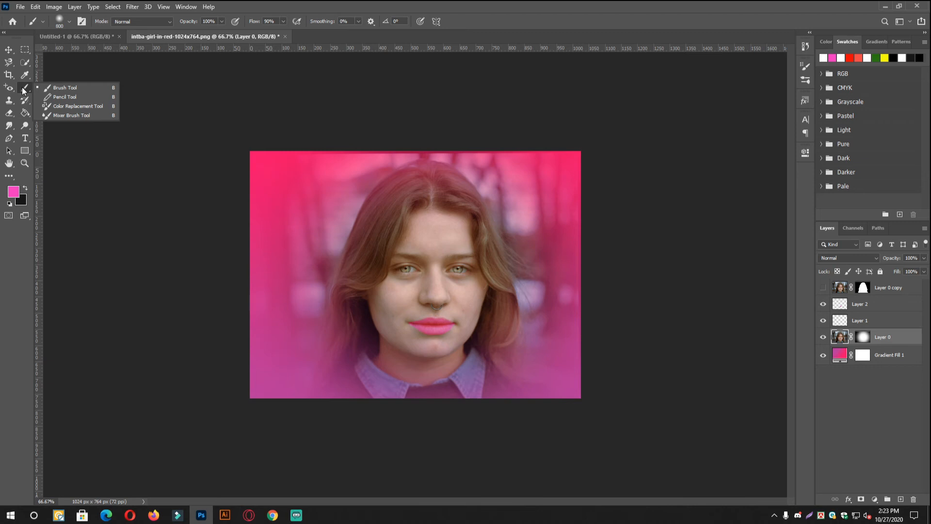
left_click(52, 95)
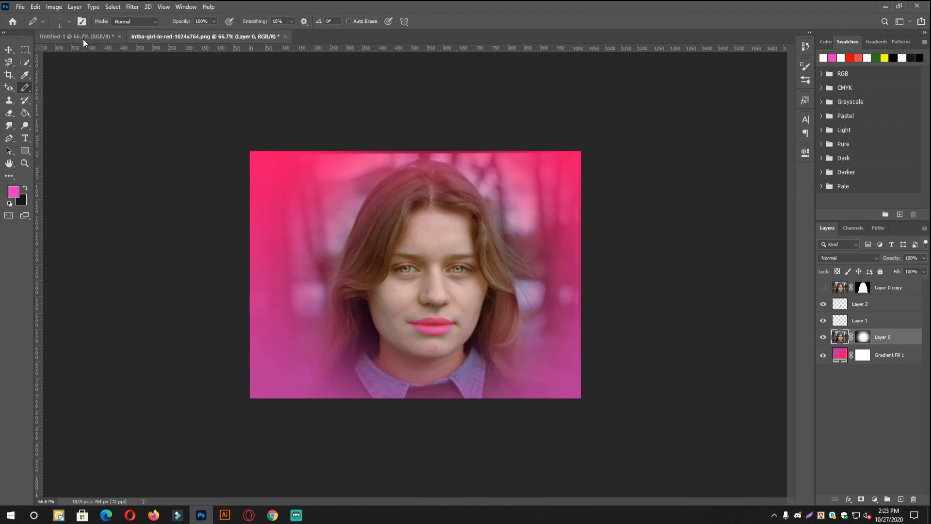
left_click(83, 38)
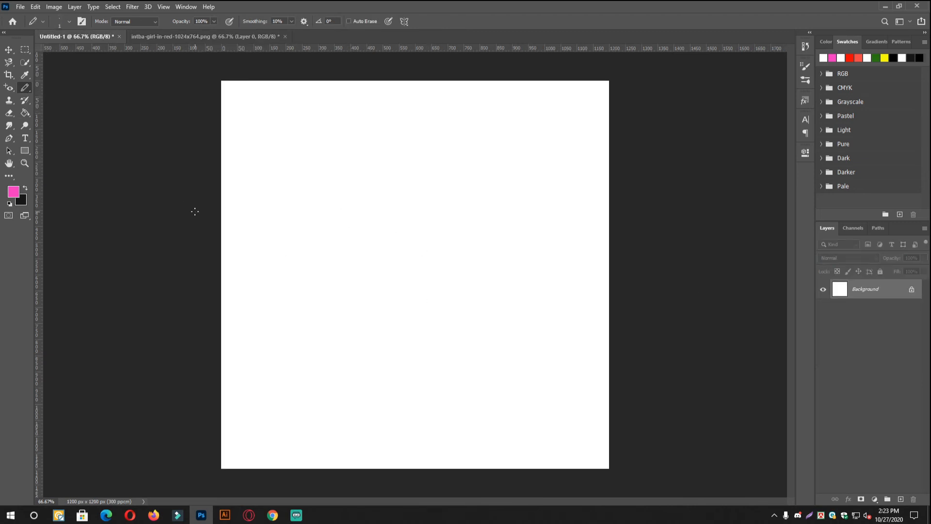
- Try wavy pink strokes across the blank canvas with the pencil enlarged to 70 px, and undo them
key("bracketright")
key("bracketright")
key("bracketright")
key("bracketright")
key("bracketright")
key("bracketright")
key("bracketright")
key("bracketright")
key("bracketright")
key("bracketright")
key("bracketright")
key("bracketright")
key("bracketright")
key("bracketright")
key("bracketright")
mouse_move(265, 266)
left_mouse_down()
mouse_move(353, 218)
mouse_move(634, 194)
left_mouse_up()
left_click_drag(307, 349, 648, 272)
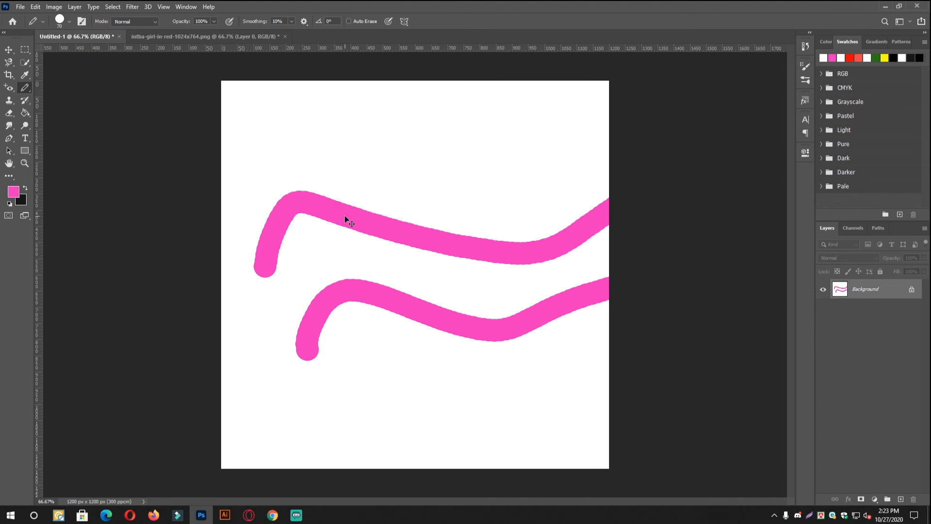
key("ctrl+z")
key("ctrl+z")
left_click_drag(255, 257, 313, 193)
left_click_drag(449, 215, 540, 232)
key("ctrl+z")
- Reduce the pencil to 45 px and handwrite three pink Bengali letters under a curved headline, with a dot below and a slanted stroke above
key("bracketleft")
key("bracketleft")
key("bracketleft")
left_click(263, 256)
left_click_drag(295, 209, 666, 150)
mouse_move(351, 196)
left_mouse_down()
mouse_move(374, 307)
mouse_move(376, 194)
left_mouse_up()
mouse_move(439, 181)
left_mouse_down()
mouse_move(461, 265)
mouse_move(483, 185)
left_mouse_up()
left_click_drag(572, 257, 575, 192)
left_click(516, 301)
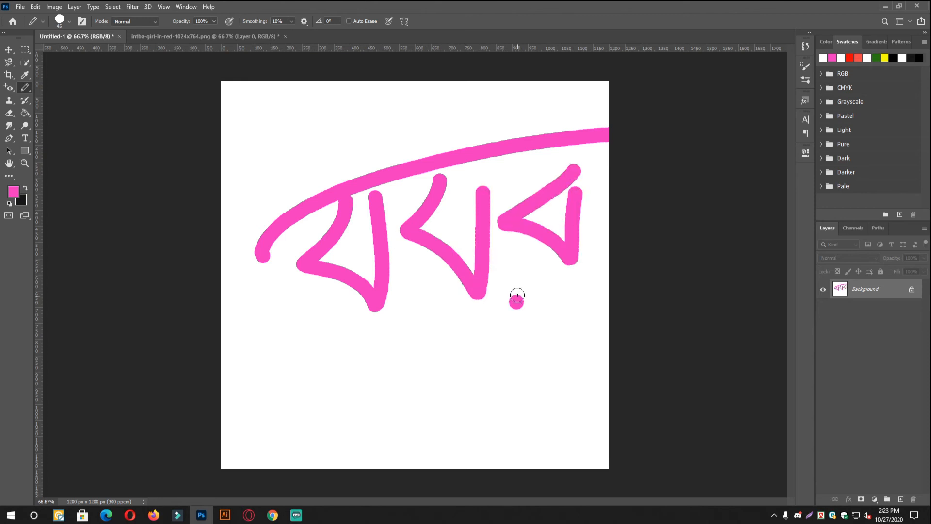
left_click_drag(450, 138, 498, 92)
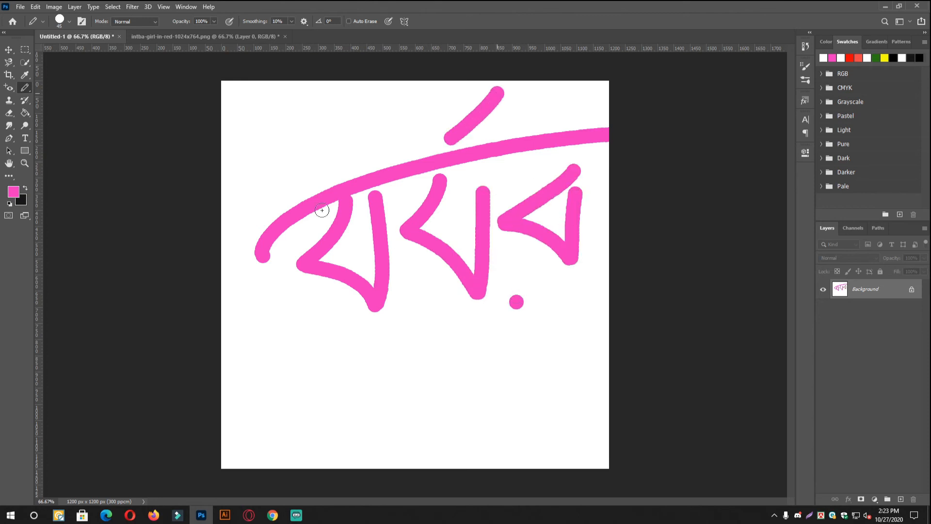
- Activate the Color Replacement Tool and open the fruit photo 7863f85a4b24ee01b0e7da0861823fe9-343527 from the Desktop
right_click(24, 88)
left_click(73, 105)
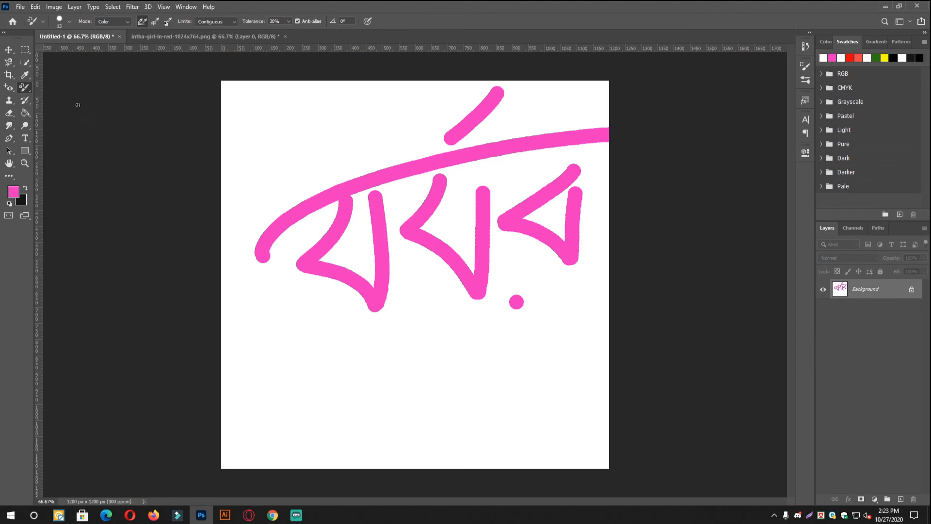
left_click(19, 7)
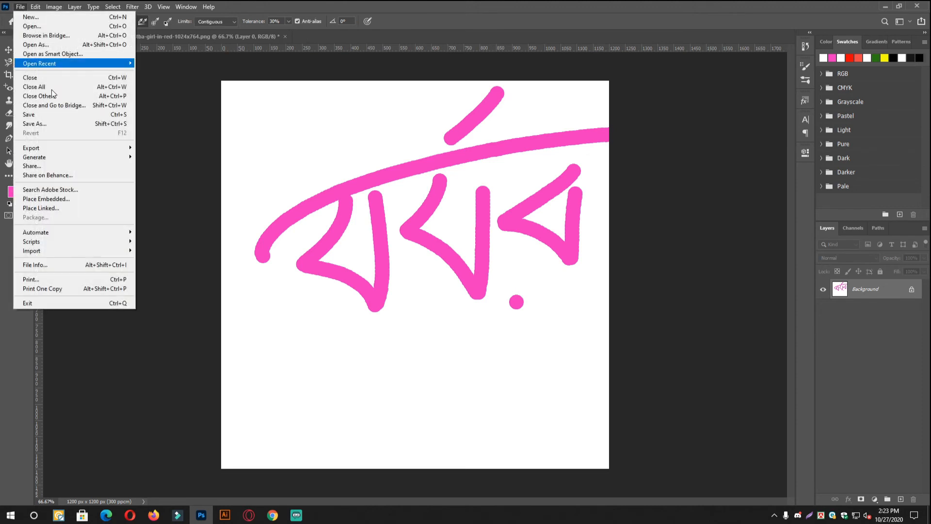
left_click(48, 27)
left_click(331, 94)
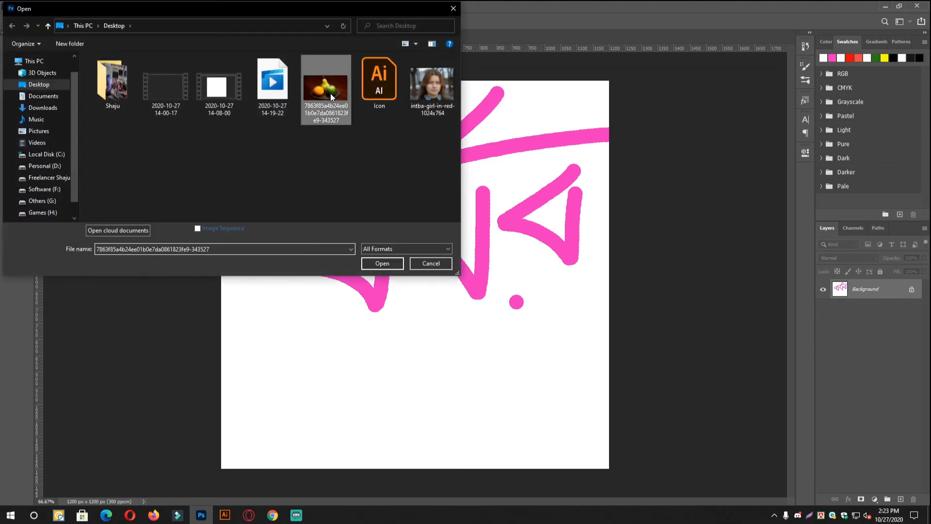
left_click(389, 266)
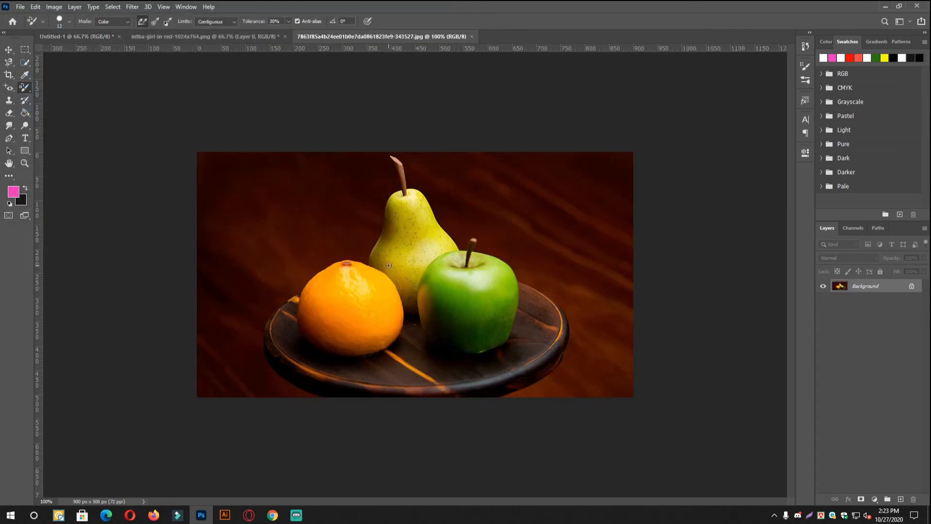
- Set the foreground color to pure red, ff0000, for recoloring the green apple
scroll(489, 306, "up", 3)
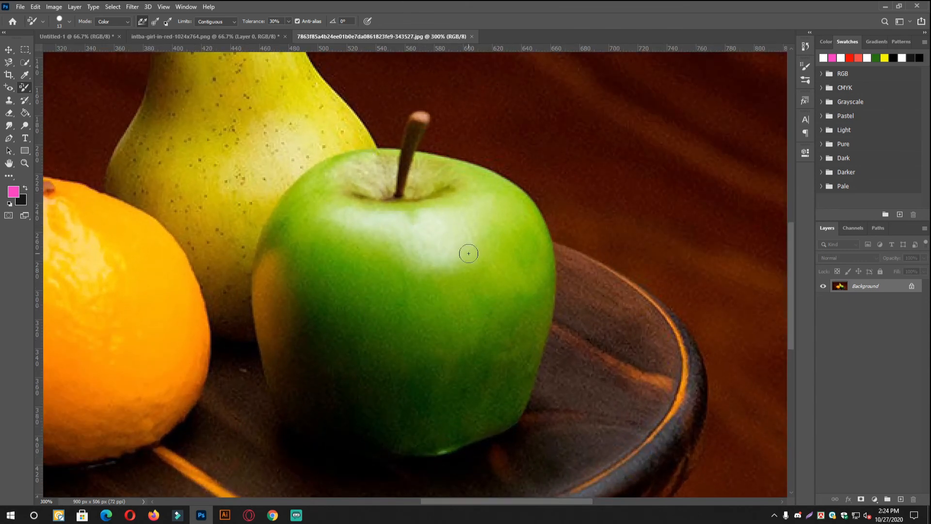
left_click(15, 196)
type("ff0000")
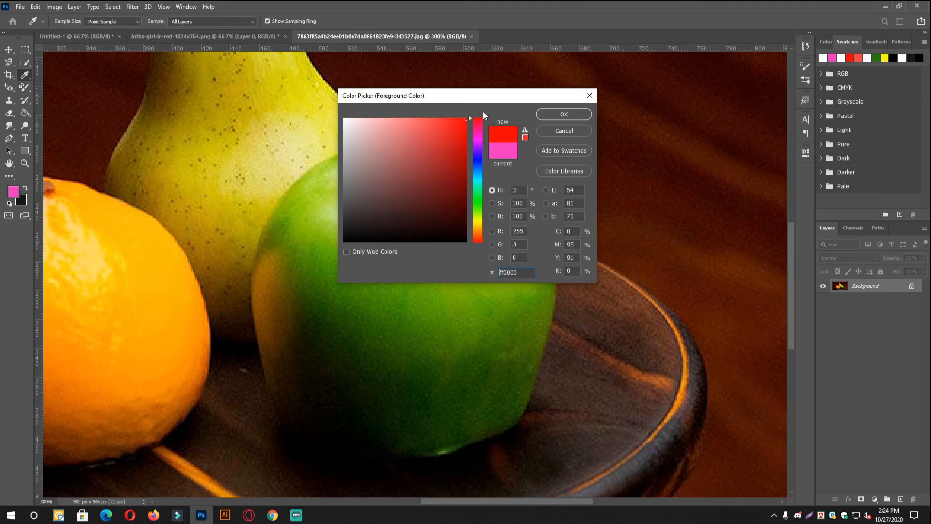
left_click(575, 115)
- Enlarge the Color Replacement brush to 30 px and paint the green apple's body red, undoing stray strokes
key("]")
key("]")
mouse_move(490, 246)
left_mouse_down()
mouse_move(470, 343)
mouse_move(471, 239)
mouse_move(354, 283)
mouse_move(336, 264)
mouse_move(407, 356)
mouse_move(388, 328)
mouse_move(362, 368)
mouse_move(412, 341)
mouse_move(319, 360)
mouse_move(312, 290)
mouse_move(302, 318)
mouse_move(301, 257)
mouse_move(306, 291)
mouse_move(344, 277)
mouse_move(337, 203)
mouse_move(377, 238)
mouse_move(330, 253)
mouse_move(514, 228)
mouse_move(523, 249)
mouse_move(507, 365)
mouse_move(484, 430)
mouse_move(487, 403)
mouse_move(519, 382)
mouse_move(536, 264)
mouse_move(536, 314)
mouse_move(561, 274)
mouse_move(556, 289)
mouse_move(545, 259)
mouse_move(546, 302)
mouse_move(549, 272)
mouse_move(548, 297)
mouse_move(558, 278)
mouse_move(548, 332)
mouse_move(540, 207)
mouse_move(435, 204)
mouse_move(301, 231)
mouse_move(449, 425)
mouse_move(274, 266)
left_mouse_up()
key("ctrl+z")
key("ctrl+z")
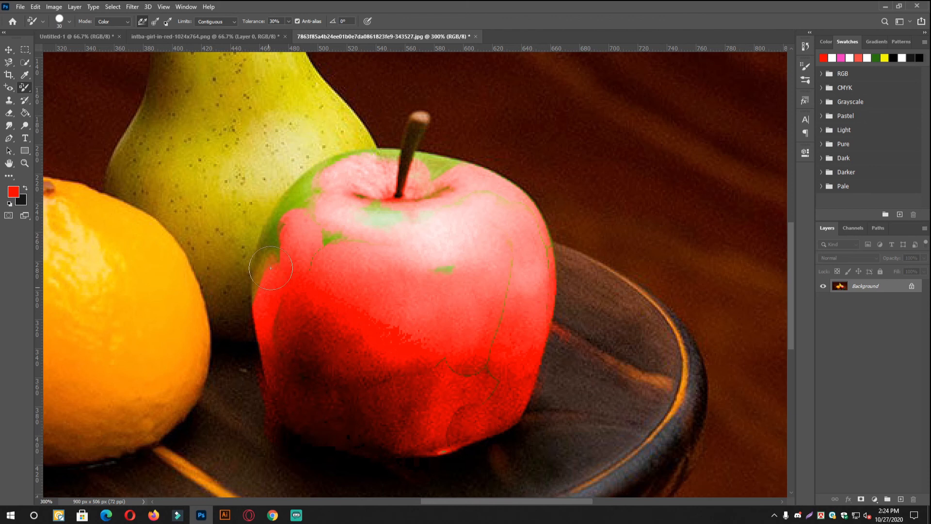
key("ctrl+z")
- Recolor the apple's remaining green areas red along its sides, upper-left shoulder and top rim
mouse_move(439, 371)
left_mouse_down()
mouse_move(327, 426)
mouse_move(392, 436)
mouse_move(344, 229)
mouse_move(457, 258)
mouse_move(324, 215)
mouse_move(358, 180)
mouse_move(334, 184)
mouse_move(348, 169)
mouse_move(407, 173)
mouse_move(400, 206)
mouse_move(455, 196)
mouse_move(482, 170)
mouse_move(485, 184)
mouse_move(516, 201)
left_mouse_up()
mouse_move(486, 167)
left_mouse_down()
mouse_move(458, 168)
mouse_move(514, 221)
mouse_move(494, 187)
mouse_move(512, 190)
mouse_move(536, 241)
mouse_move(535, 220)
mouse_move(546, 241)
mouse_move(498, 228)
mouse_move(305, 224)
mouse_move(276, 253)
mouse_move(285, 200)
left_mouse_up()
mouse_move(274, 274)
left_mouse_down()
mouse_move(282, 256)
mouse_move(276, 305)
mouse_move(270, 298)
mouse_move(258, 336)
mouse_move(283, 318)
mouse_move(294, 267)
mouse_move(337, 281)
left_mouse_up()
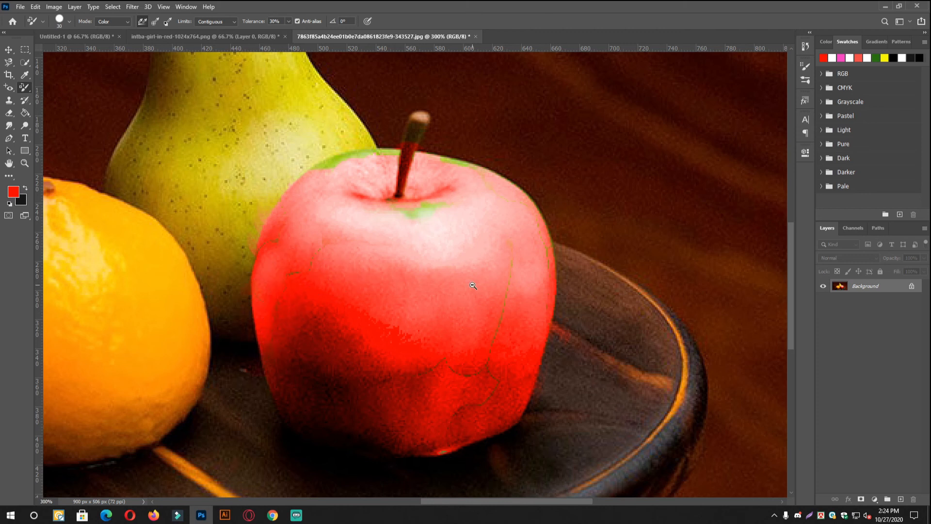
scroll(473, 286, "down", 2)
left_click(473, 303)
scroll(563, 310, "up", 4)
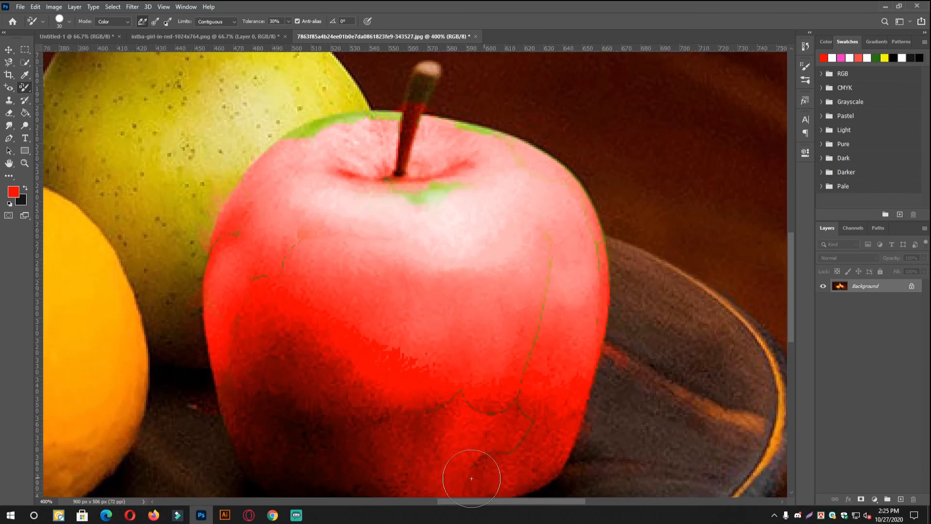
scroll(507, 268, "down", 1)
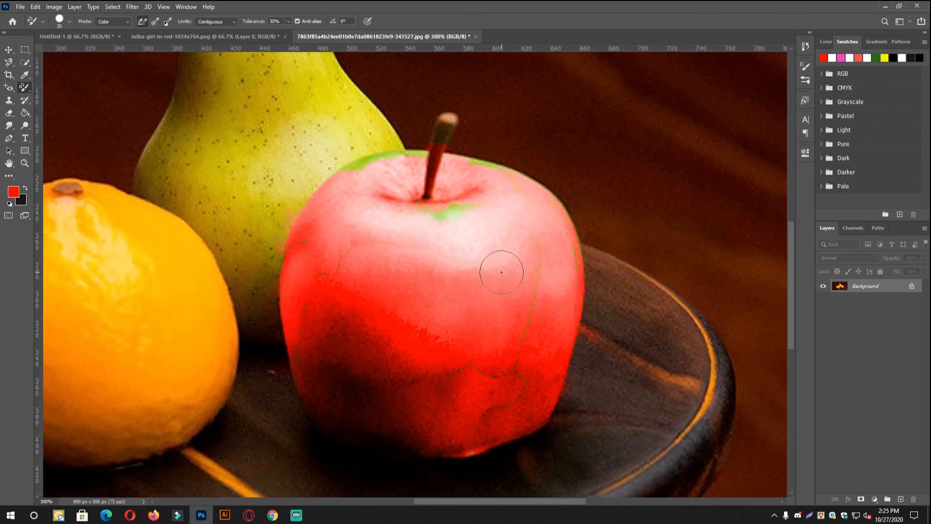
mouse_move(352, 174)
left_mouse_down()
mouse_move(426, 157)
mouse_move(409, 154)
mouse_move(481, 154)
left_mouse_up()
- Switch to the Mixer Brush Tool, undo a trial dab on the apple, and choose the soft round General brush at 25 px
right_click(28, 89)
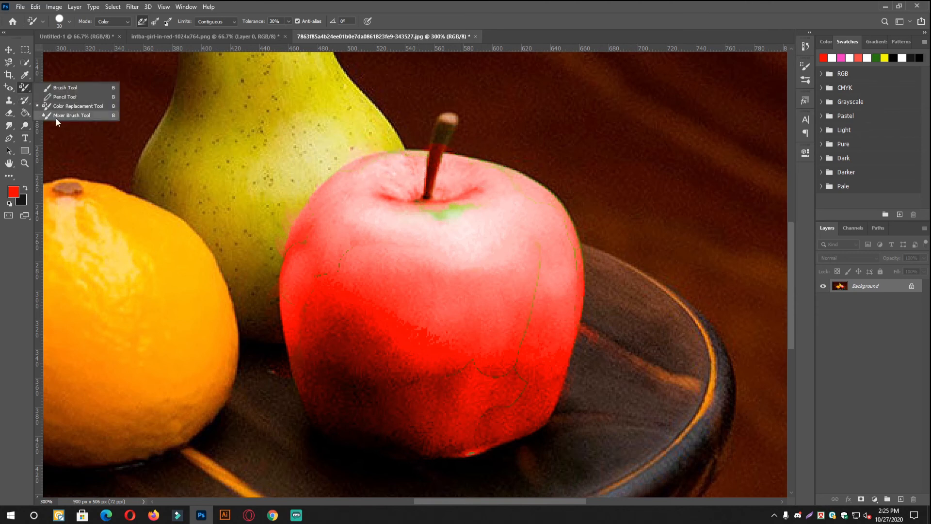
left_click(69, 115)
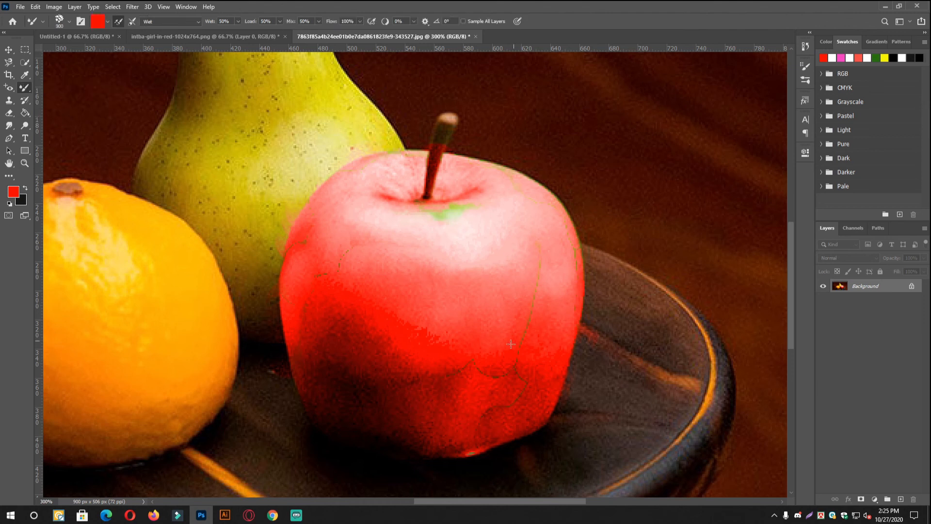
left_click(536, 275)
key("ctrl+z")
right_click(536, 272)
scroll(556, 330, "up", 3)
left_click(560, 323)
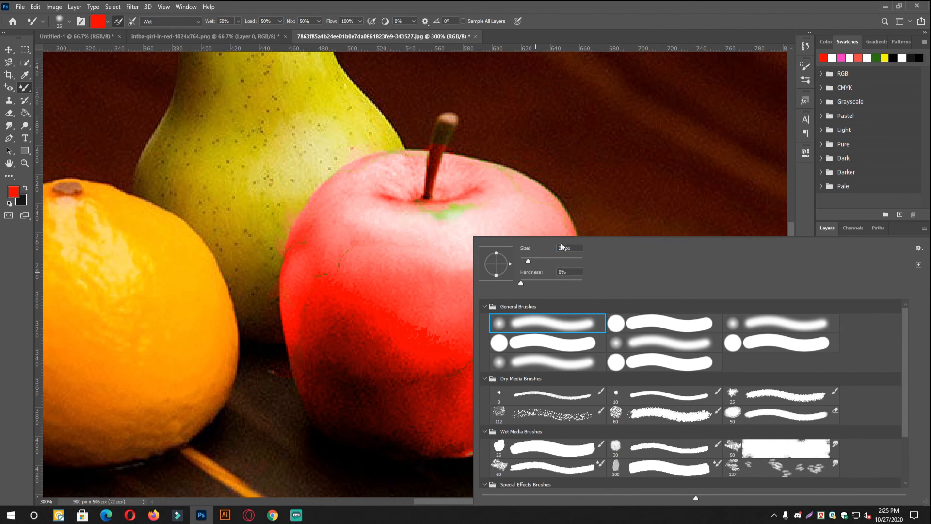
left_click(447, 240)
- Set the Mixer Brush flow to 52% and blend the seams and leftover green spots on the red apple
mouse_move(531, 294)
left_mouse_down()
mouse_move(539, 257)
mouse_move(484, 429)
mouse_move(508, 370)
left_mouse_up()
key("ctrl+z")
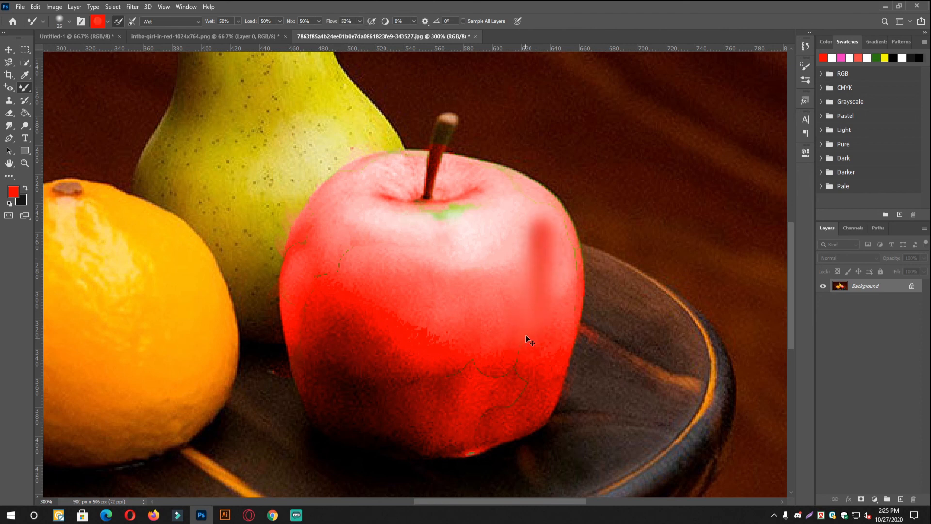
left_click_drag(537, 262, 518, 351)
left_click_drag(562, 233, 563, 284)
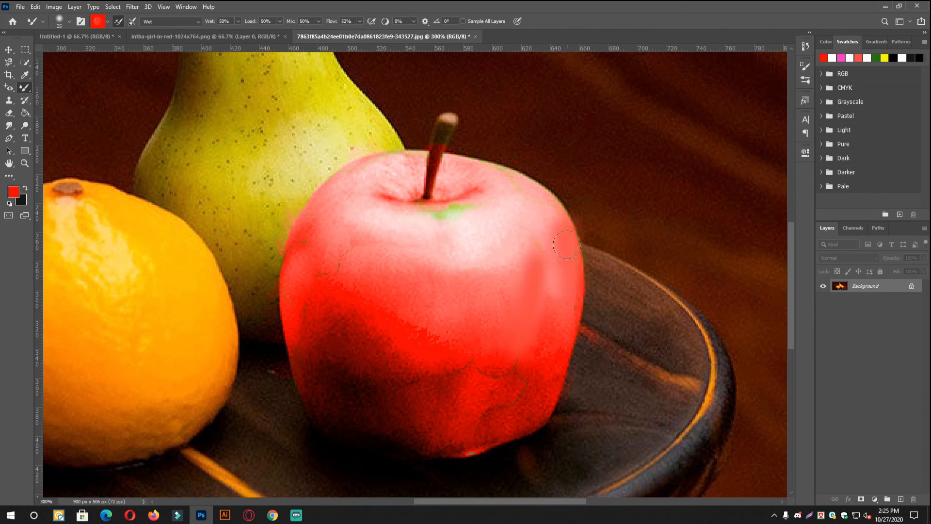
mouse_move(528, 363)
left_mouse_down()
mouse_move(432, 364)
mouse_move(509, 371)
mouse_move(505, 411)
mouse_move(506, 389)
mouse_move(353, 374)
mouse_move(457, 396)
mouse_move(472, 385)
mouse_move(454, 392)
mouse_move(338, 367)
mouse_move(338, 353)
mouse_move(440, 333)
mouse_move(326, 273)
mouse_move(318, 282)
mouse_move(355, 256)
mouse_move(304, 287)
mouse_move(316, 239)
mouse_move(301, 273)
mouse_move(298, 263)
mouse_move(317, 339)
left_mouse_up()
mouse_move(444, 228)
left_mouse_down()
mouse_move(426, 220)
mouse_move(464, 202)
mouse_move(453, 214)
mouse_move(417, 214)
left_mouse_up()
key("ctrl+minus")
key("ctrl+minus")
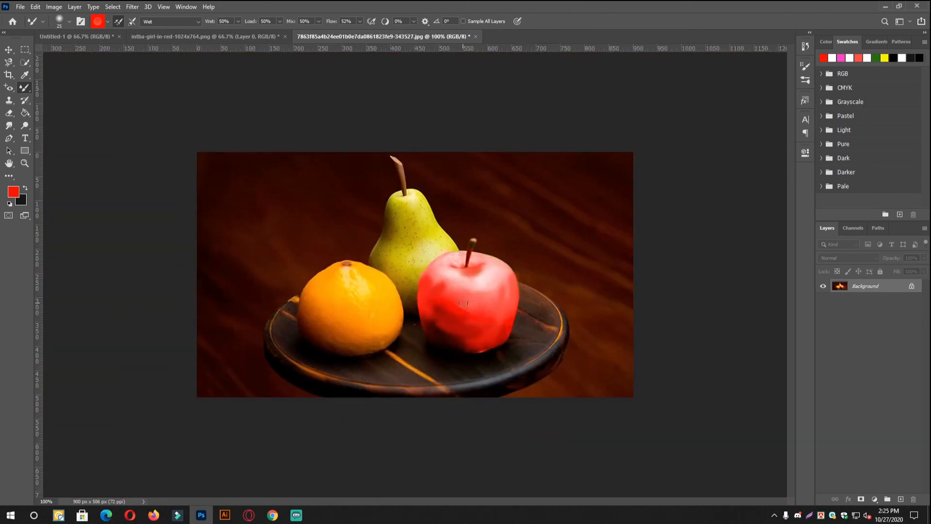
right_click(29, 87)
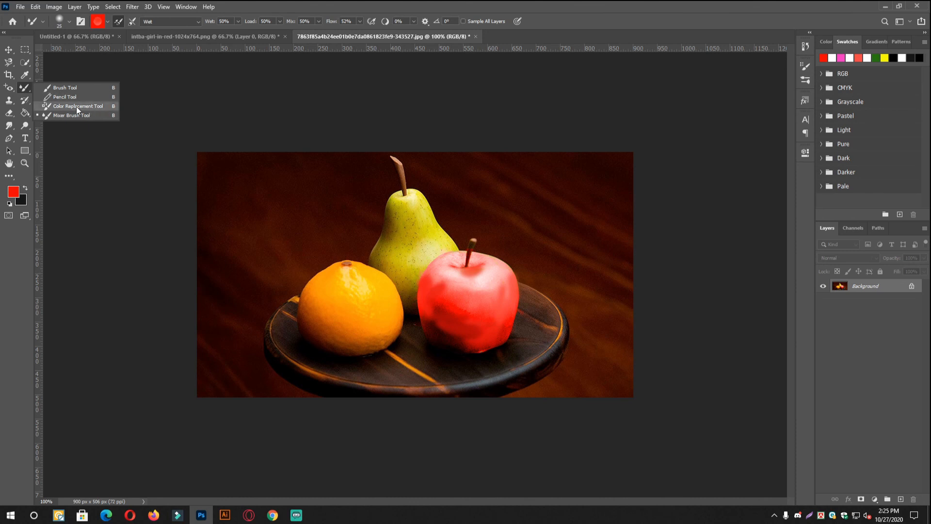
left_click(388, 284)
scroll(386, 282, "up", 1)
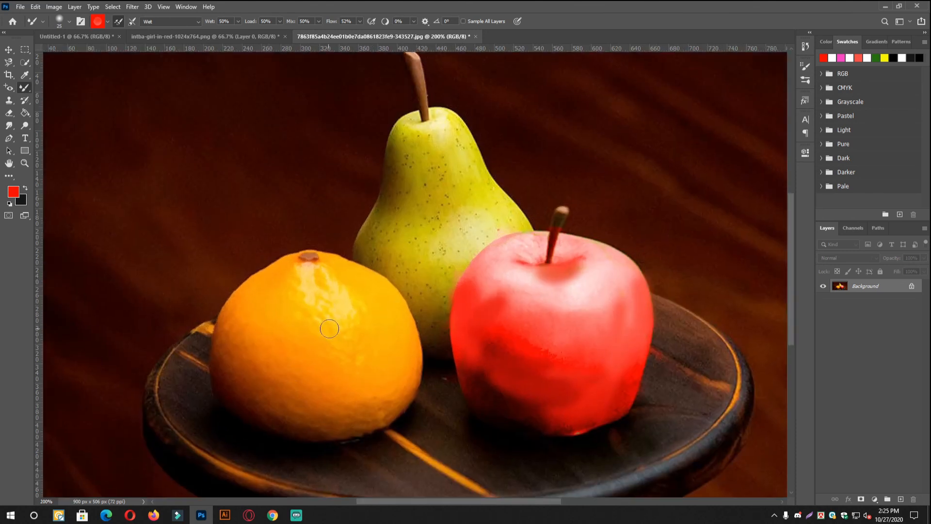
- Set the foreground color to blue #0024ff and recolor most of the orange's surface with the Color Replacement Tool
left_click(13, 193)
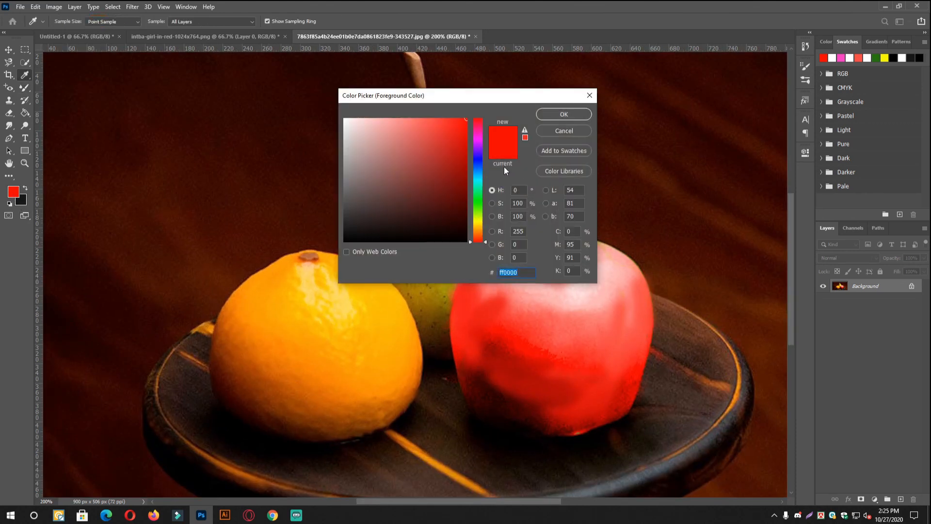
left_click(480, 162)
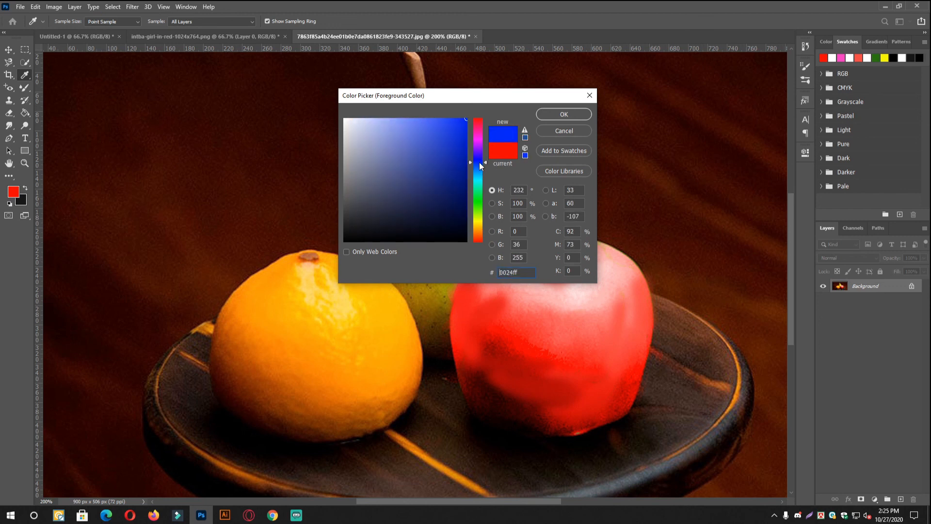
left_click(579, 116)
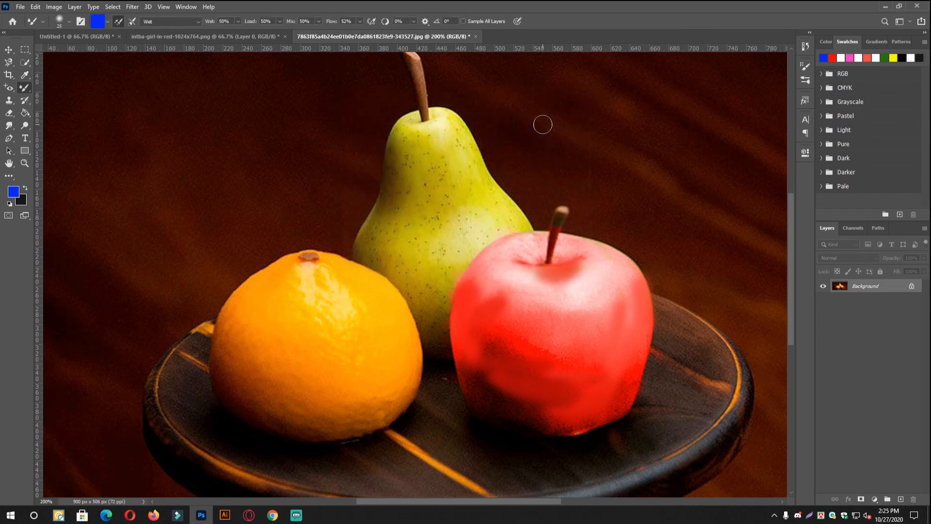
right_click(24, 87)
left_click(74, 106)
mouse_move(366, 353)
left_mouse_down()
mouse_move(347, 357)
mouse_move(337, 336)
mouse_move(301, 346)
mouse_move(323, 311)
mouse_move(305, 269)
mouse_move(254, 319)
mouse_move(257, 408)
mouse_move(280, 393)
mouse_move(268, 378)
mouse_move(282, 363)
mouse_move(300, 407)
mouse_move(317, 421)
mouse_move(362, 423)
mouse_move(397, 382)
mouse_move(368, 432)
mouse_move(391, 407)
mouse_move(407, 363)
mouse_move(379, 290)
mouse_move(374, 310)
mouse_move(332, 281)
mouse_move(353, 316)
mouse_move(362, 296)
mouse_move(396, 351)
mouse_move(342, 332)
mouse_move(388, 349)
mouse_move(403, 316)
mouse_move(410, 374)
left_mouse_up()
scroll(374, 274, "up", 1)
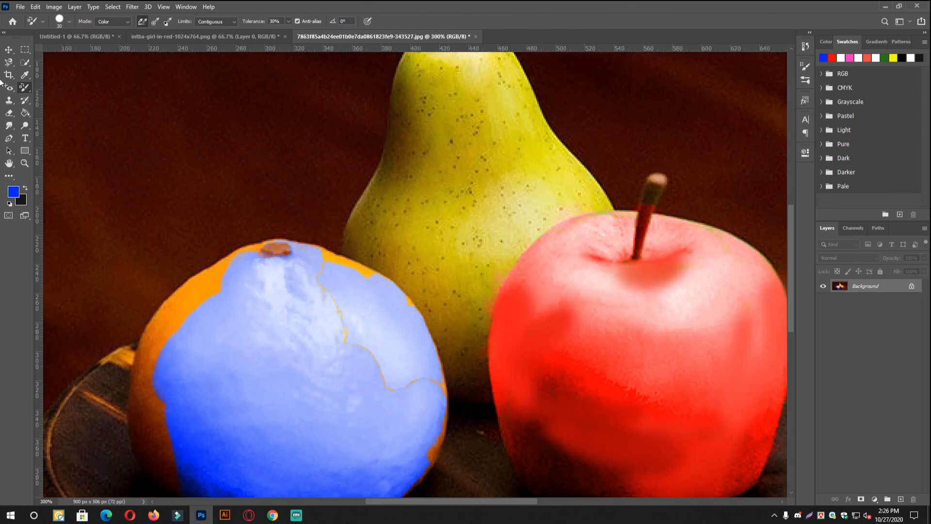
- Blend the thin orange seam on the upper part of the blue-painted orange with the Mixer Brush Tool
right_click(24, 87)
left_click(52, 117)
mouse_move(317, 277)
left_mouse_down()
mouse_move(333, 320)
mouse_move(332, 298)
mouse_move(376, 375)
mouse_move(461, 378)
mouse_move(439, 397)
left_mouse_up()
scroll(465, 346, "down", 1)
scroll(464, 346, "down", 4)
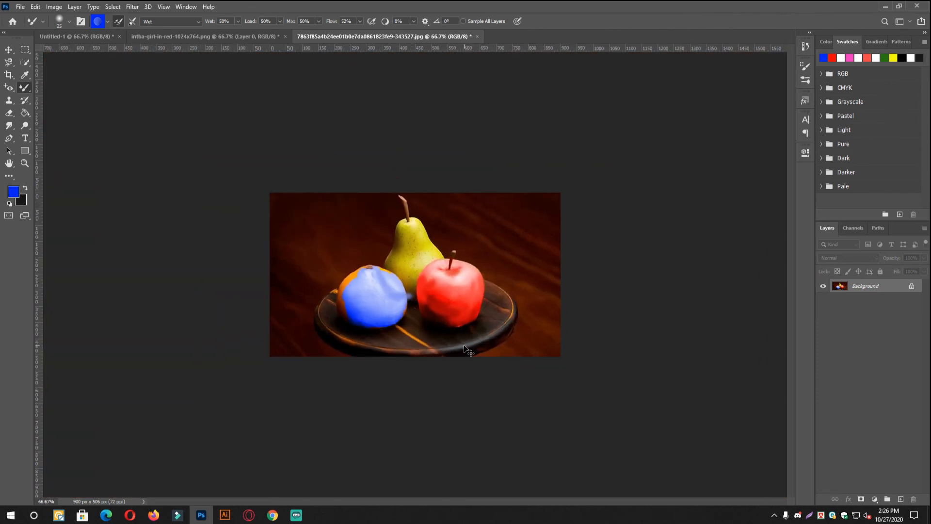
scroll(469, 350, "up", 4)
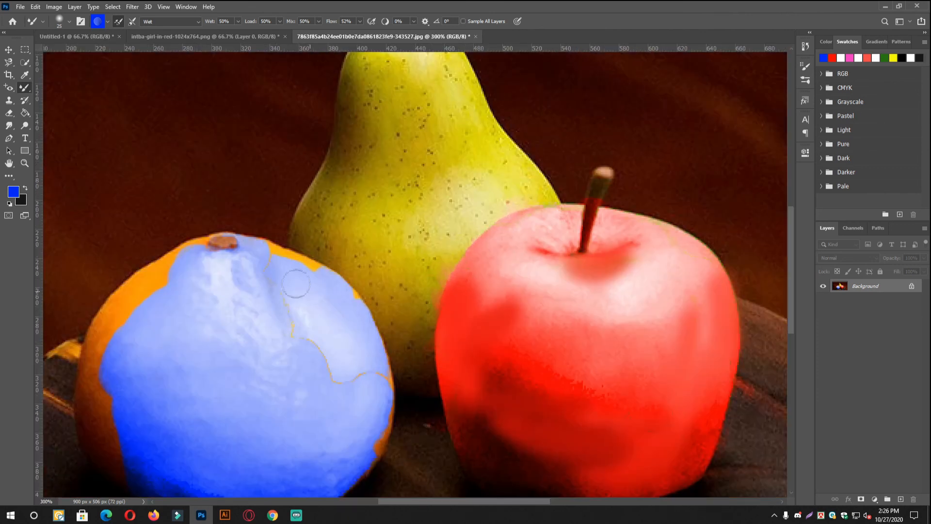
- Reduce the Mixer Brush to 9 px, set its flow to 16%, and choose the Wet, Light Mix blending combination
key("bracketleft")
key("bracketleft")
key("bracketleft")
key("bracketleft")
left_click_drag(360, 21, 342, 35)
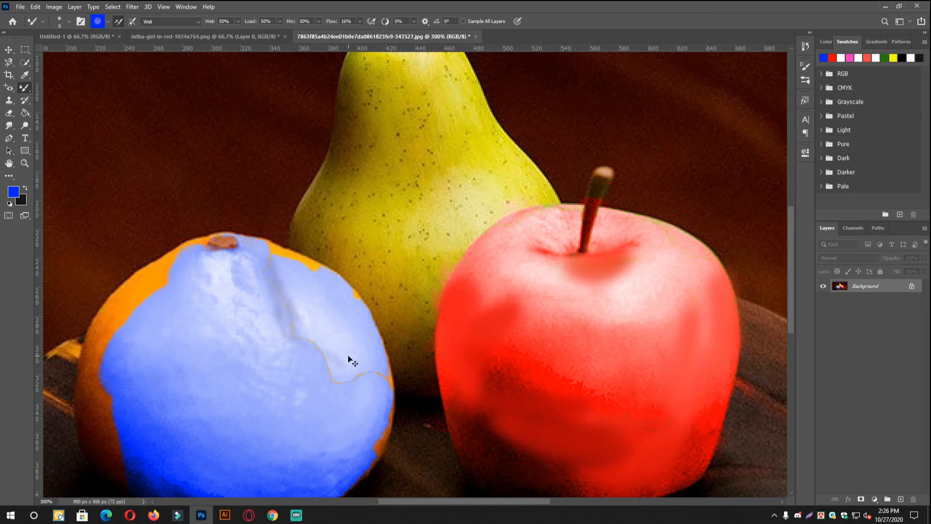
left_click(170, 21)
left_click(165, 97)
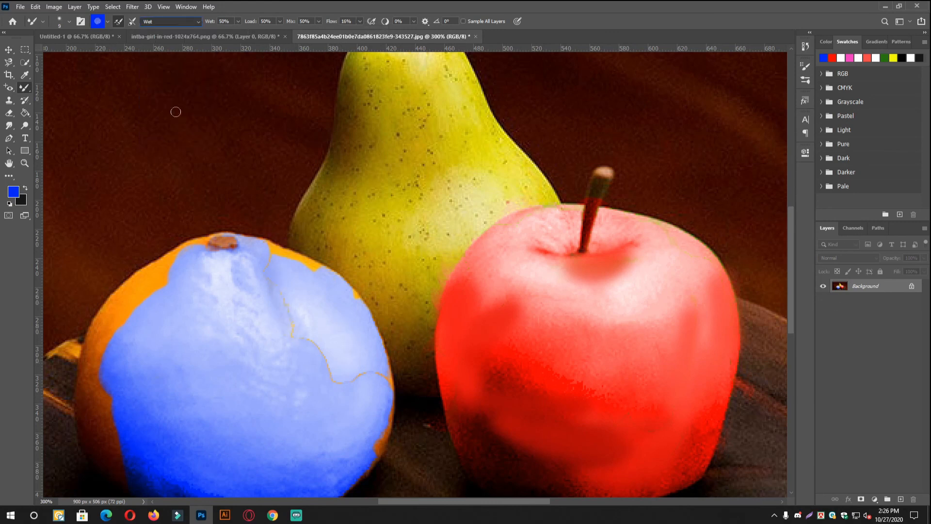
scroll(372, 368, "down", 4)
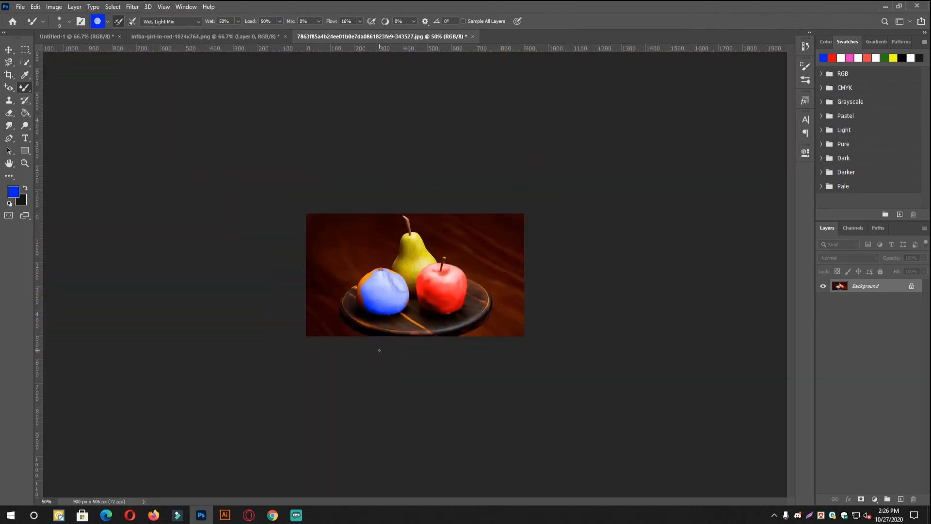
- Go to the portrait document, compare it with Gradient Fill 1 and Layer 0 copy shown and hidden, and return to the Brush Tool
right_click(27, 87)
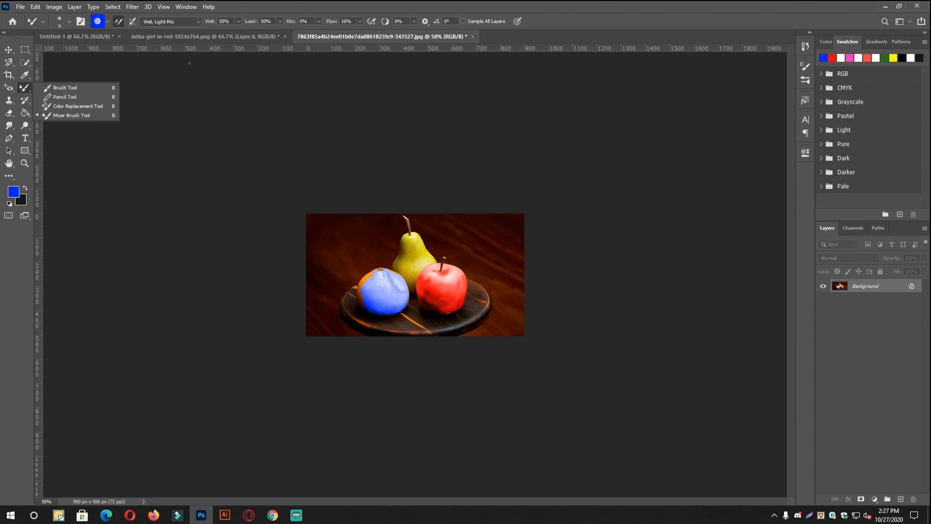
left_click(194, 39)
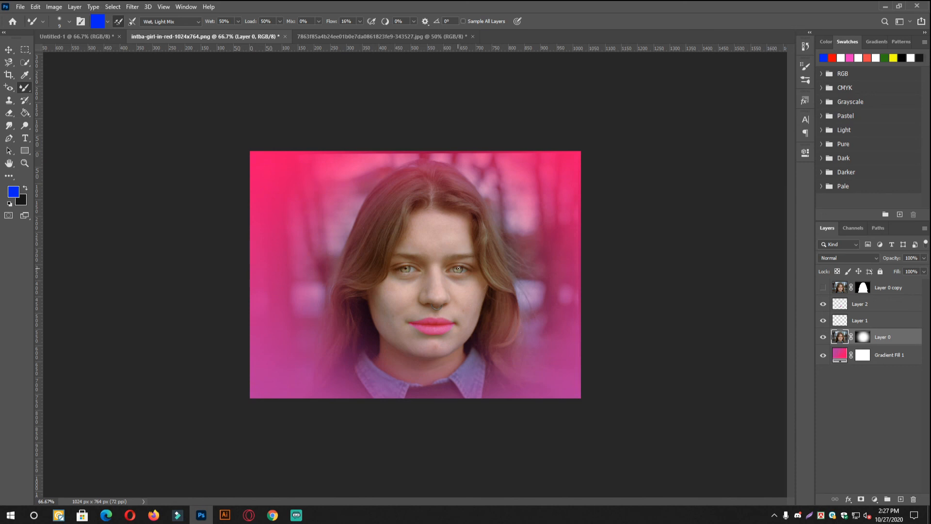
left_click(823, 354)
left_click(823, 355)
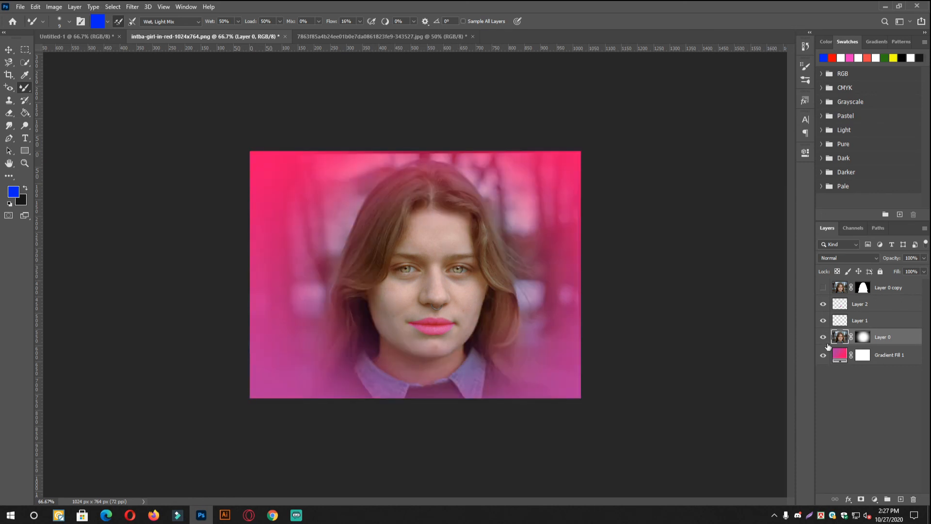
left_click(823, 288)
left_click(823, 288)
left_click(823, 289)
left_click(823, 289)
left_click(823, 289)
left_click(823, 289)
left_click(824, 289)
left_click(822, 288)
key("shift+b")
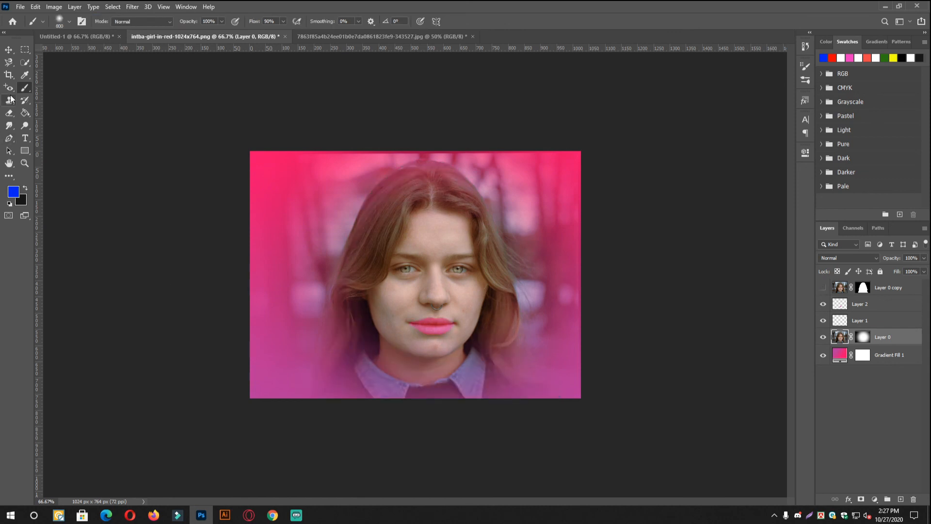